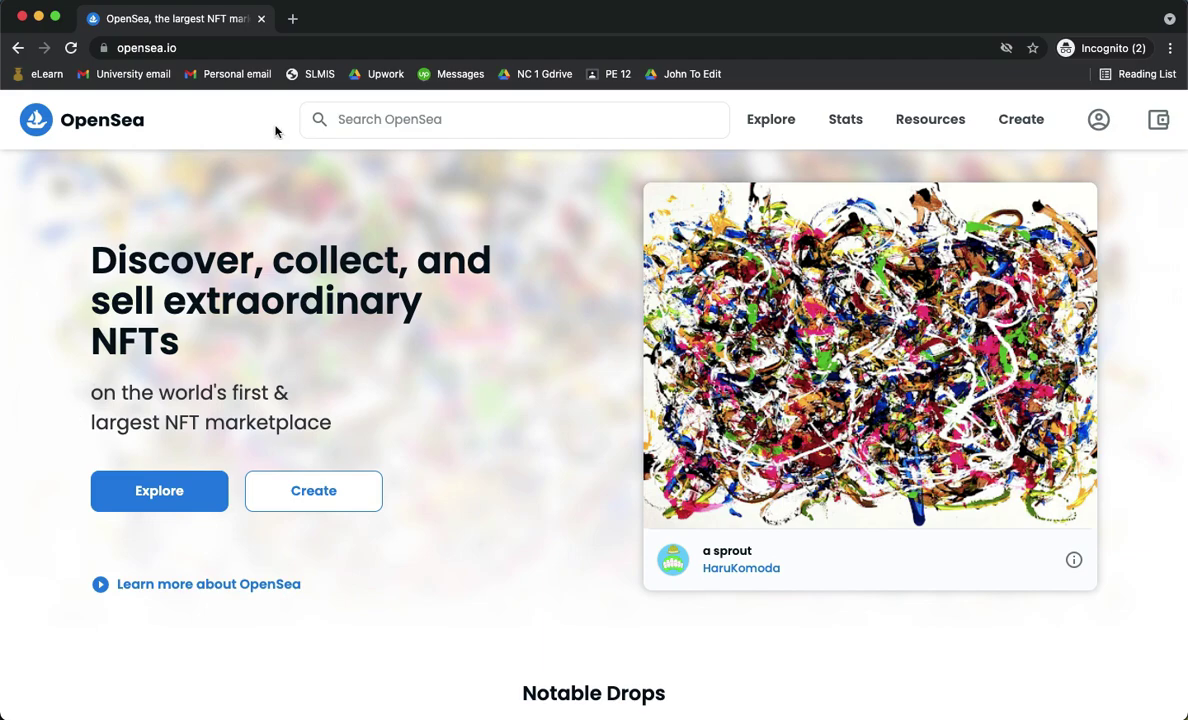
- Go to the account's profile page and expand the full list of wallet providers
{"action": "left_click", "coordinate": [207, 46]}
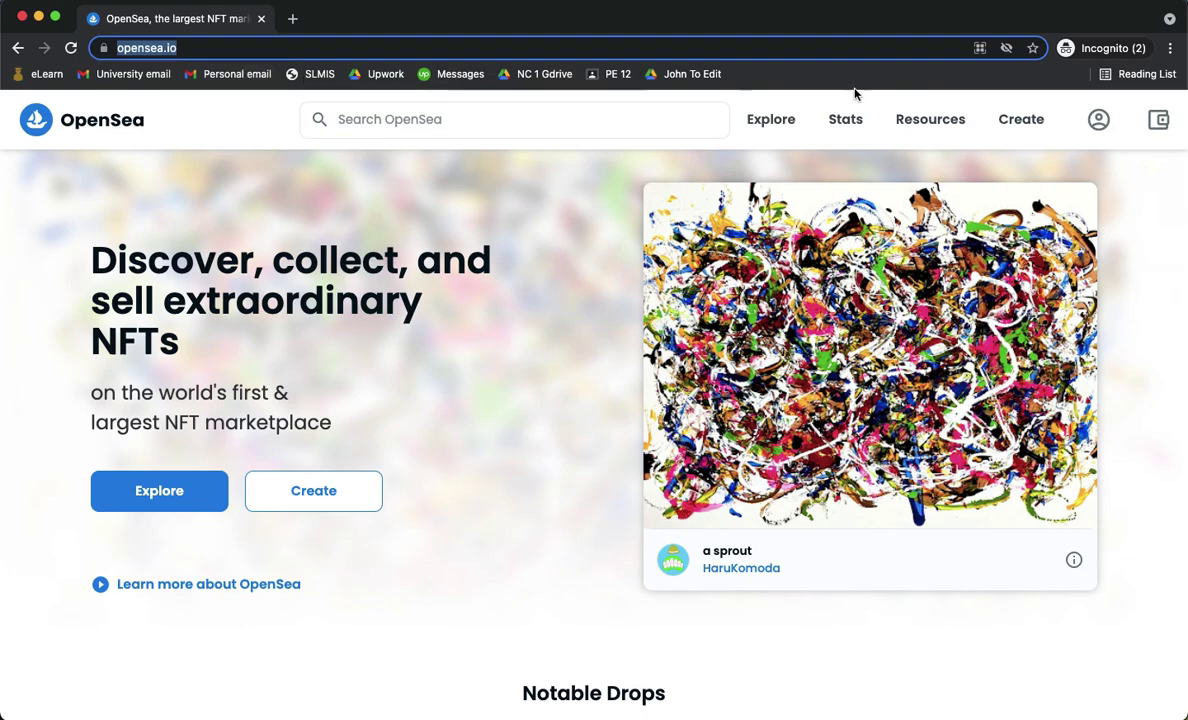
{"action": "mouse_move", "coordinate": [1098, 121]}
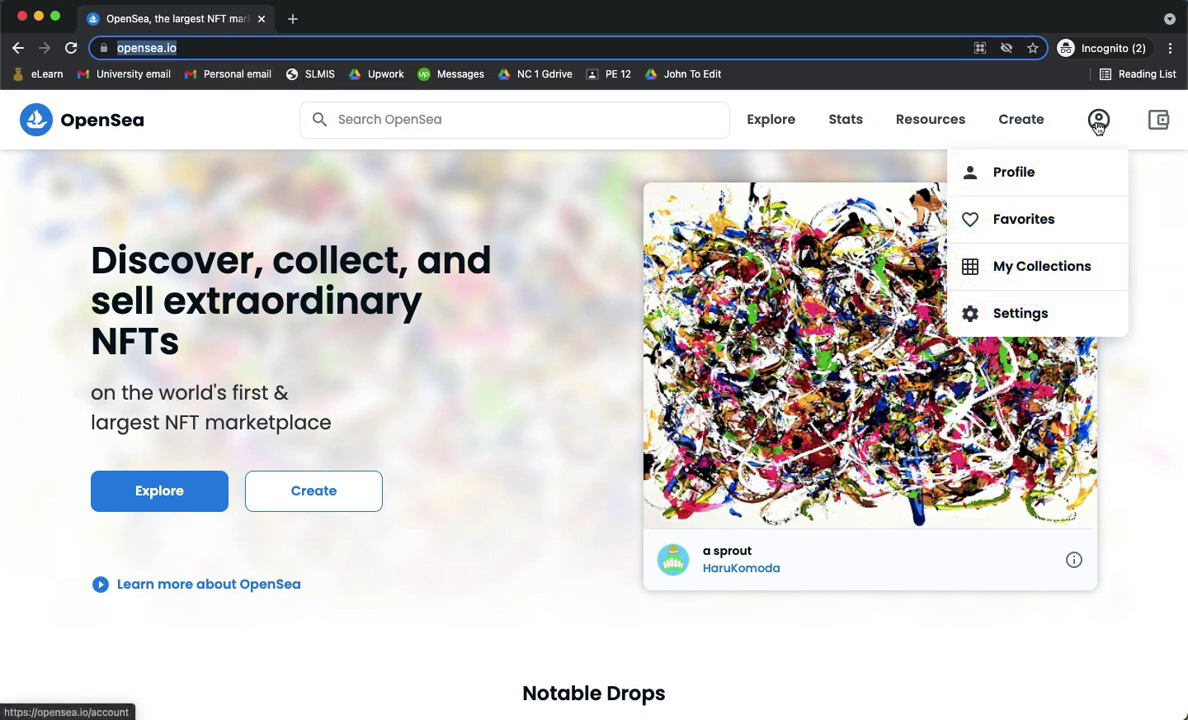
{"action": "left_click", "coordinate": [1051, 181]}
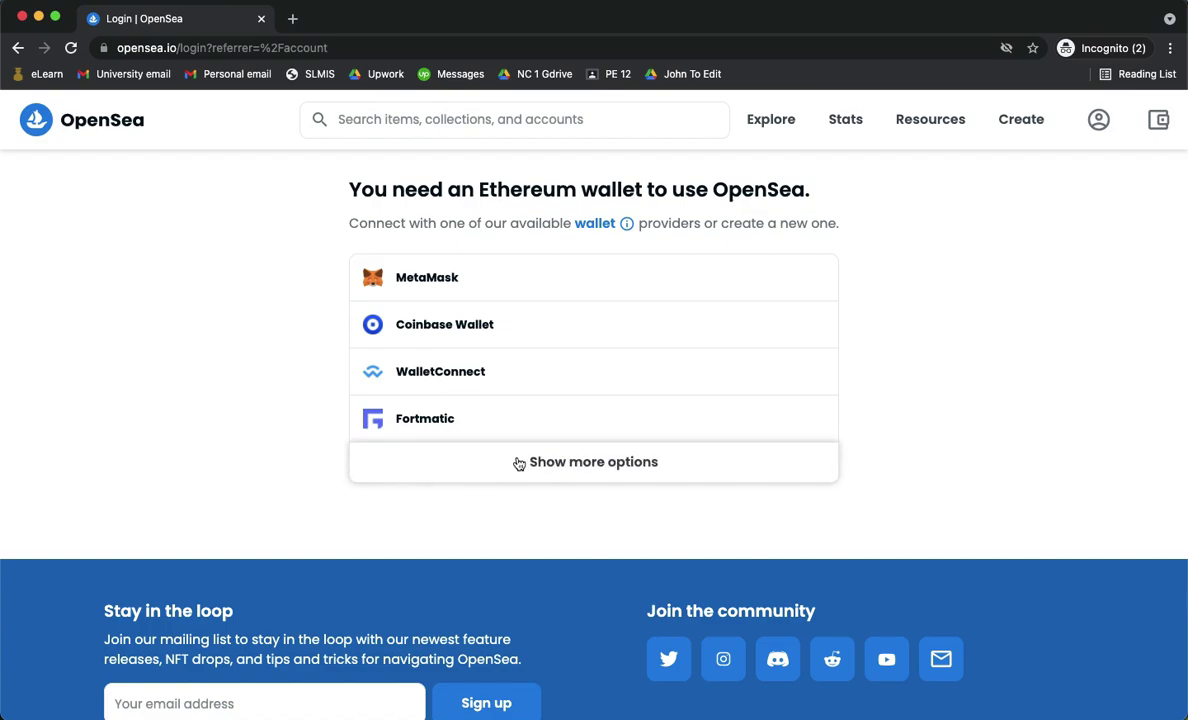
{"action": "left_click", "coordinate": [522, 464]}
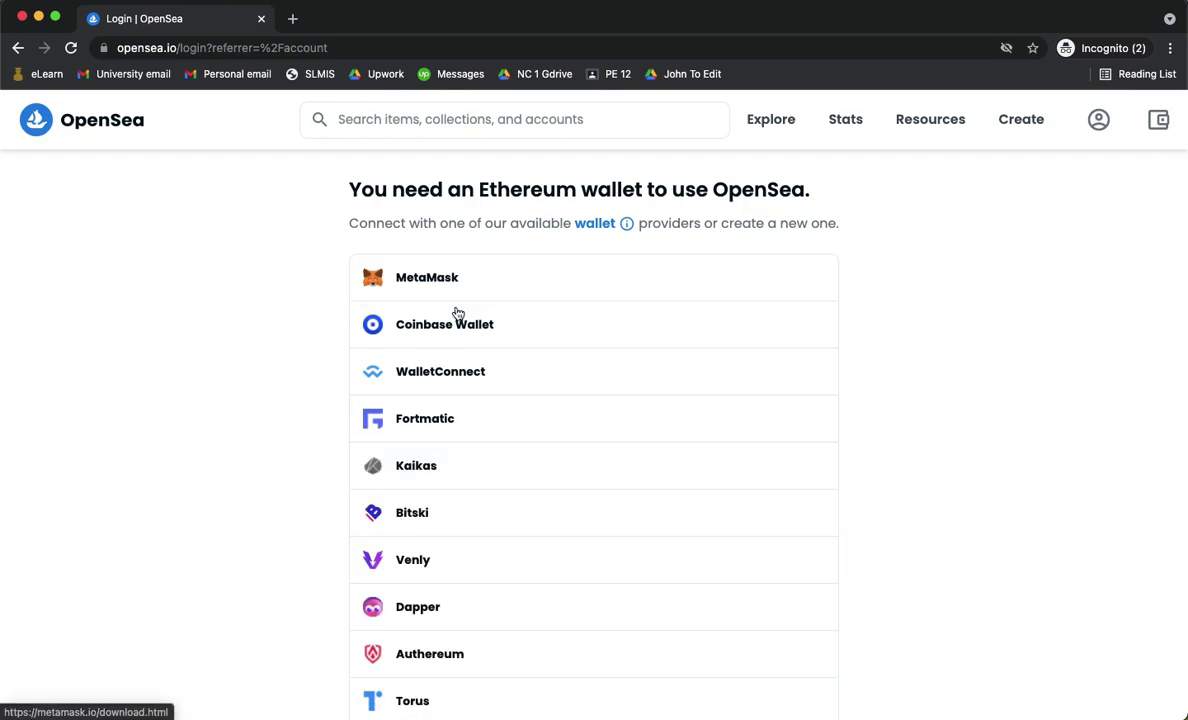
{"action": "scroll", "coordinate": [463, 347], "scroll_direction": "down", "scroll_amount": 1}
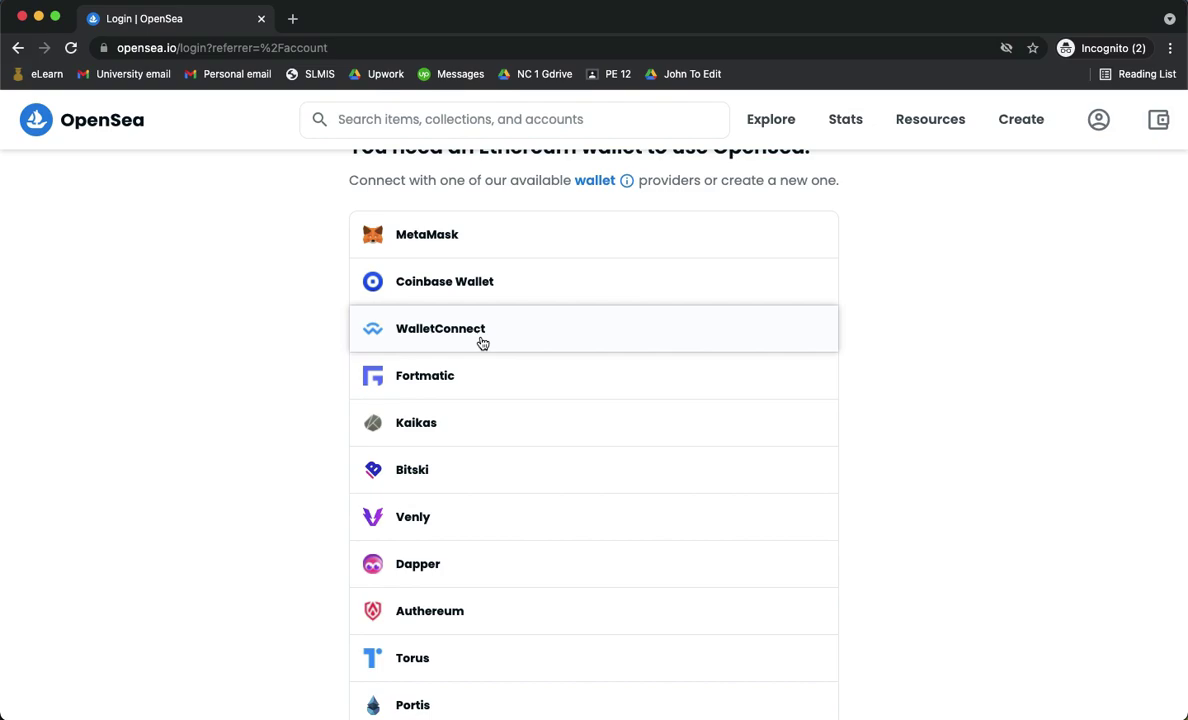
- Connect the wallet through the WalletConnect QR code, then dismiss the QR window
{"action": "left_click", "coordinate": [481, 342]}
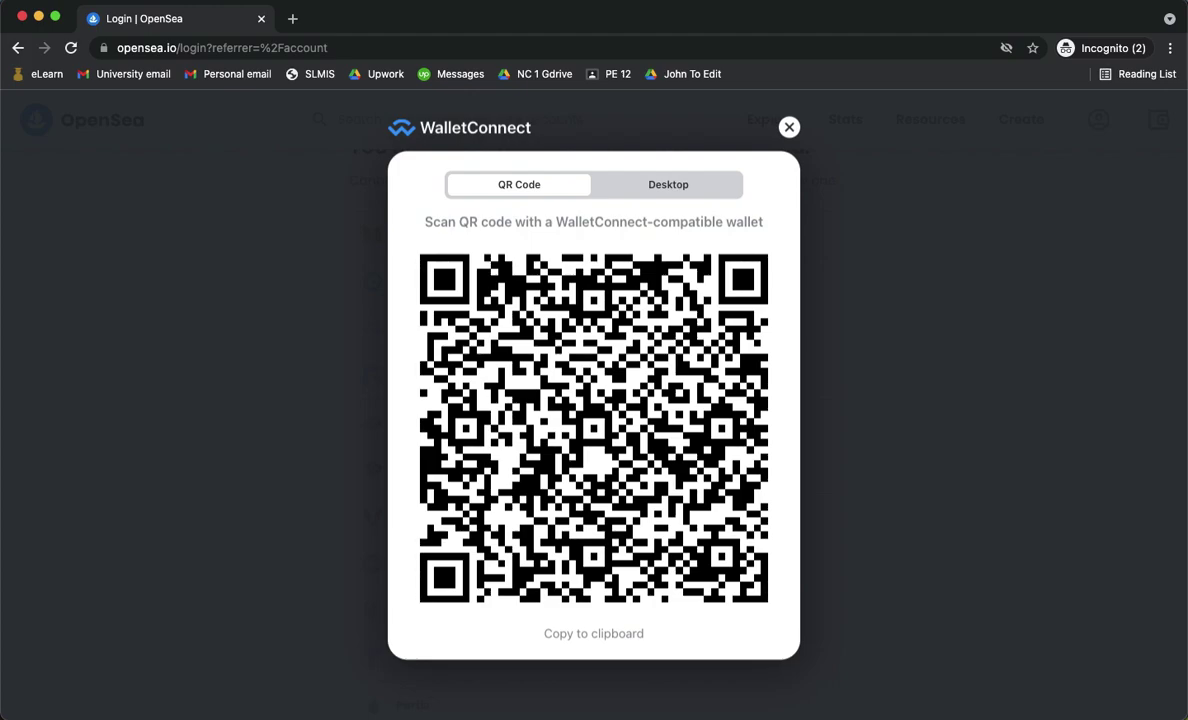
{"action": "key", "text": "Escape"}
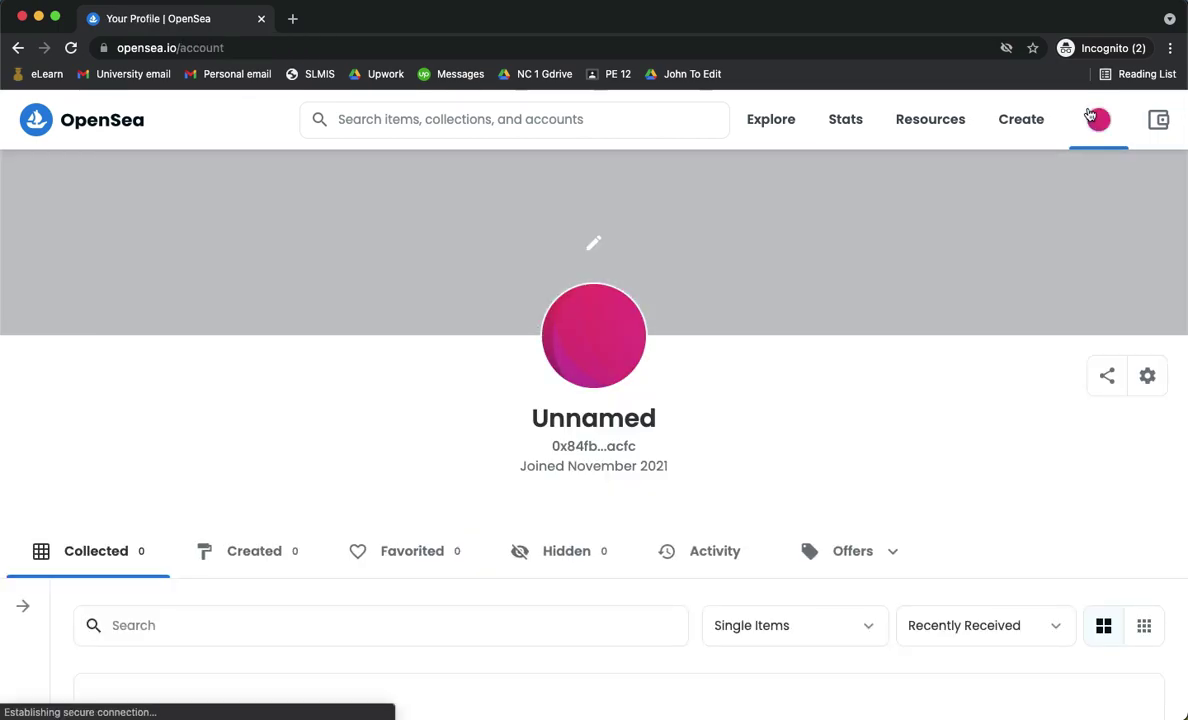
- Return to the OpenSea home page using the top-left logo
{"action": "mouse_move", "coordinate": [910, 135]}
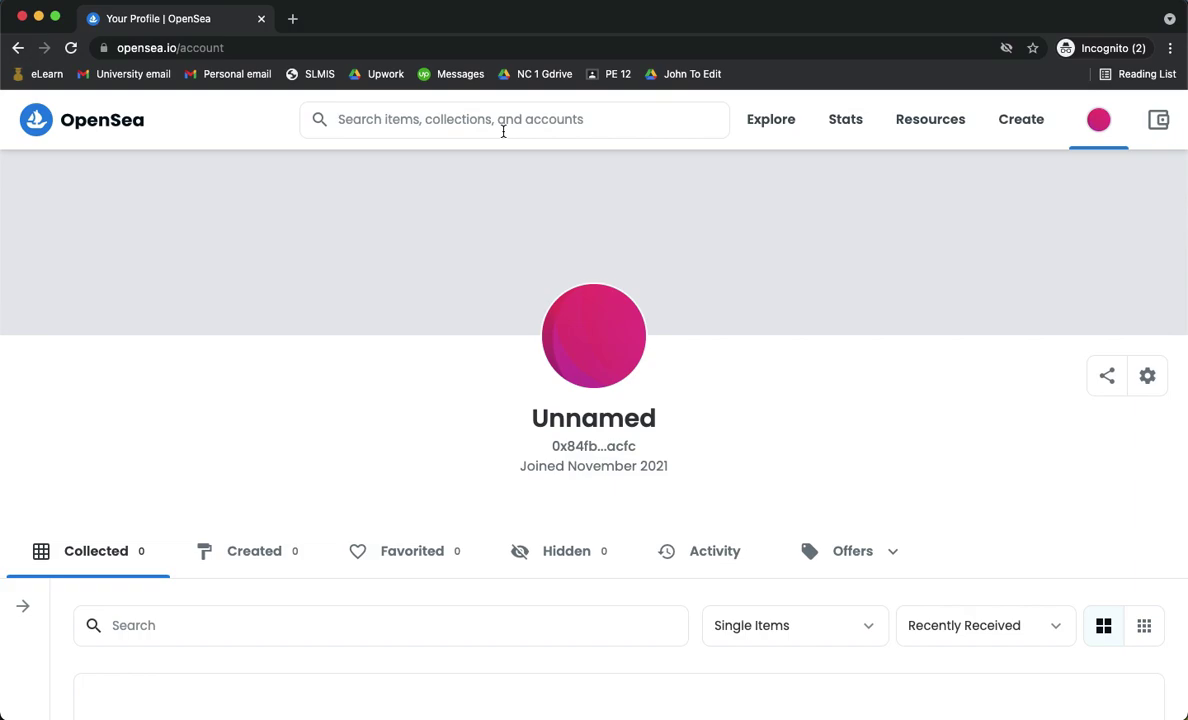
{"action": "left_click", "coordinate": [122, 136]}
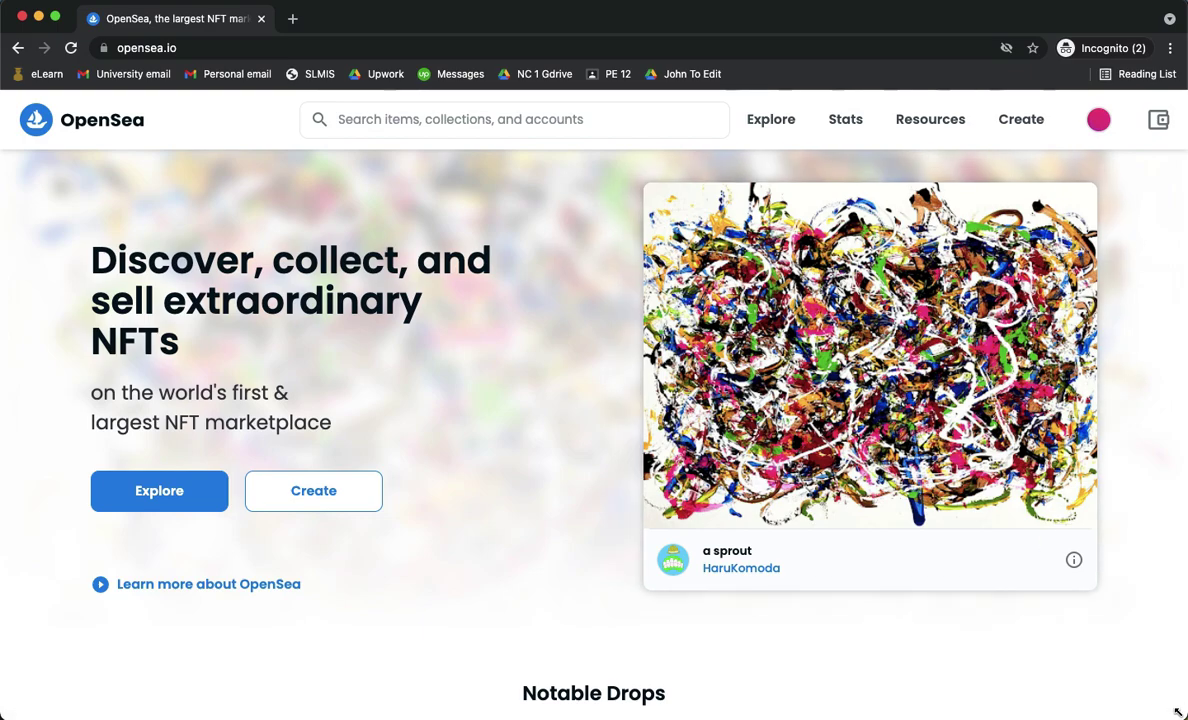
- Shrink the browser to half the screen width and select cell A2 in Book1
{"action": "left_click_drag", "start_coordinate": [1178, 712], "coordinate": [515, 716]}
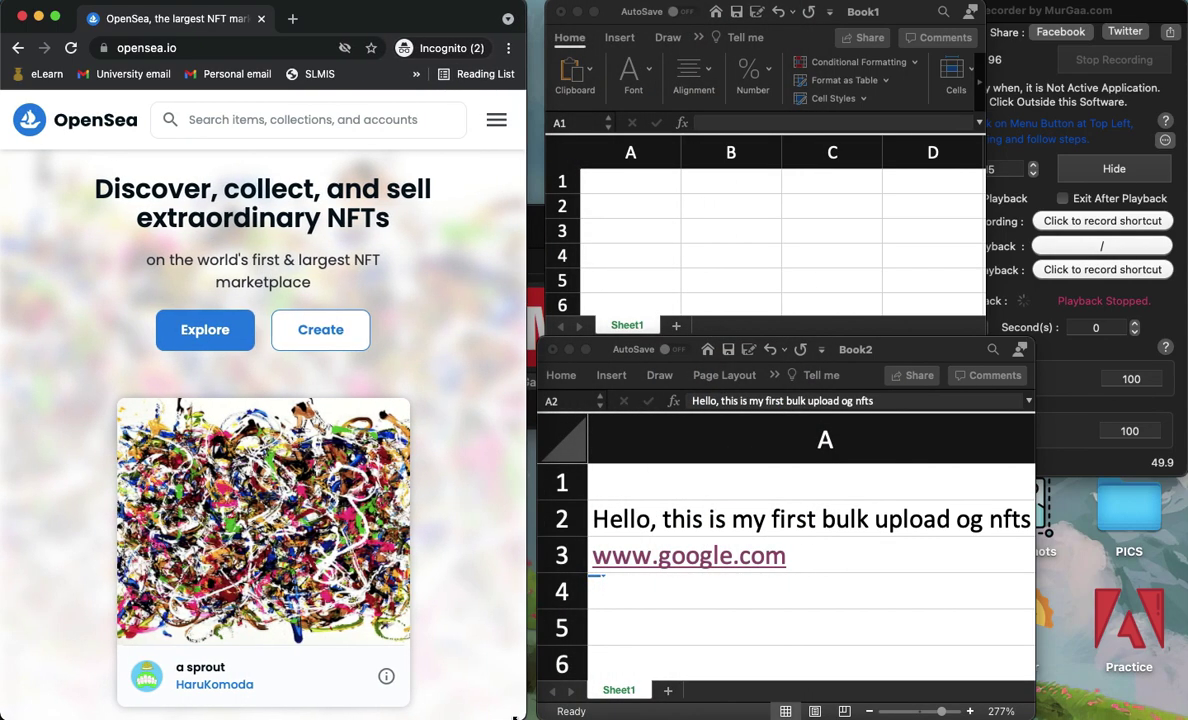
{"action": "left_click", "coordinate": [632, 178]}
{"action": "left_click", "coordinate": [631, 208]}
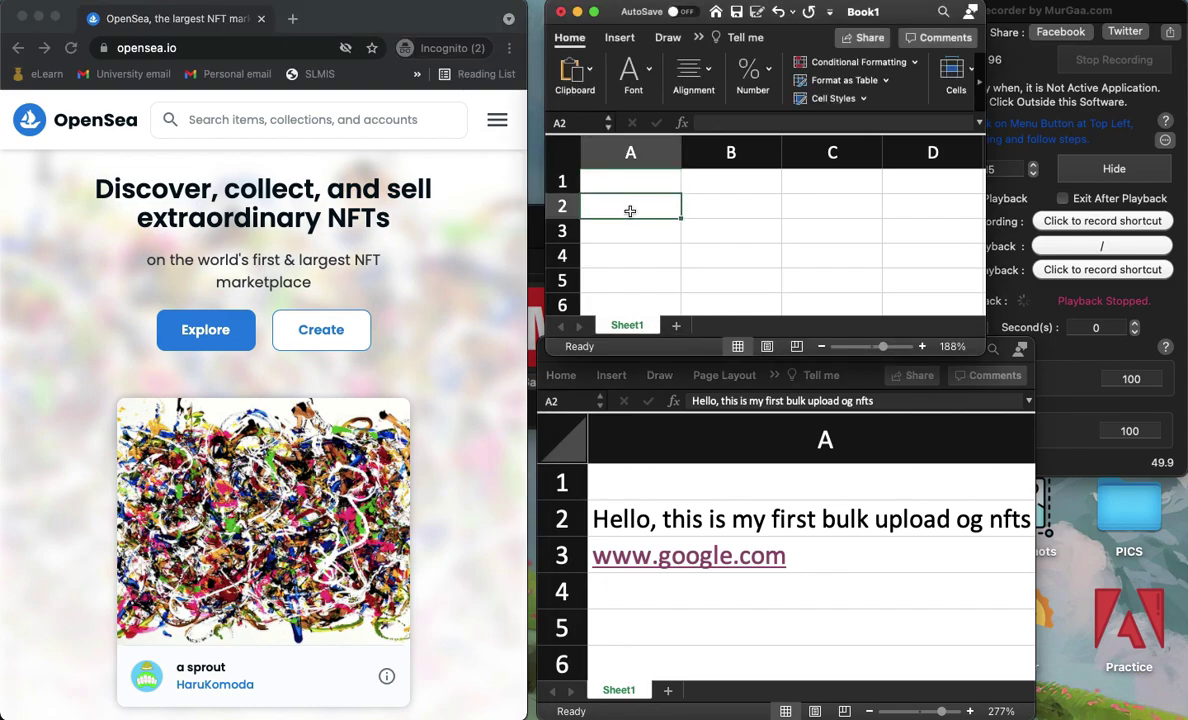
{"action": "left_click", "coordinate": [707, 210]}
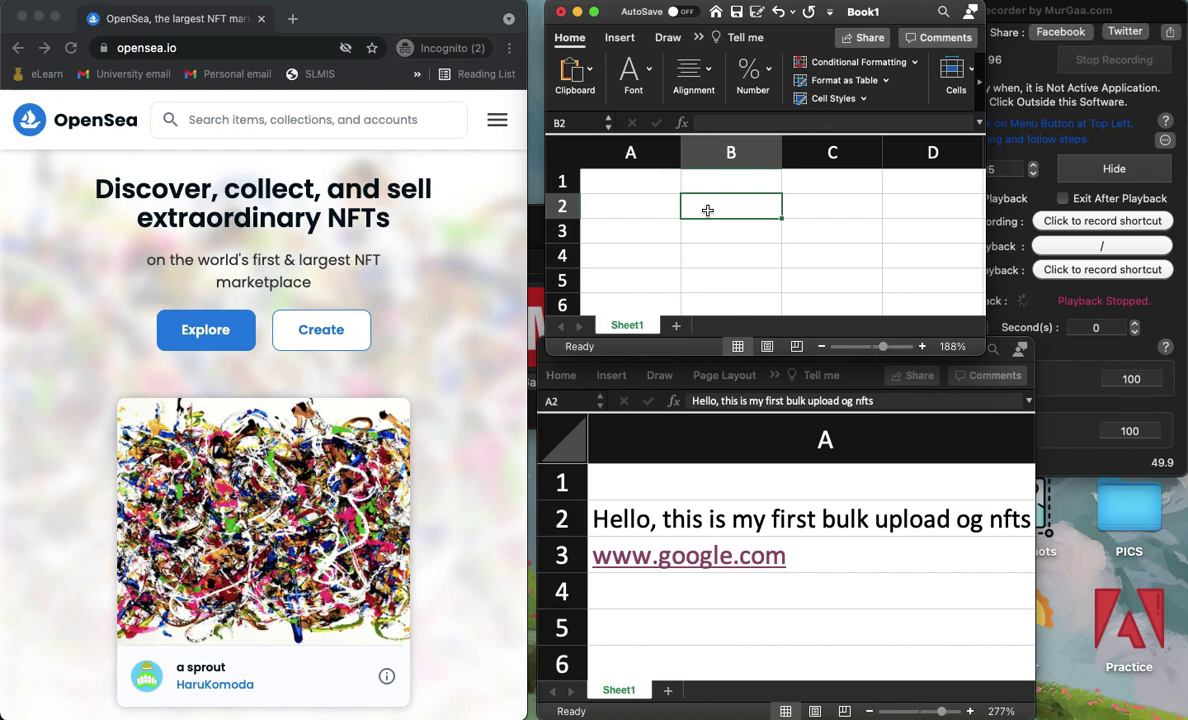
{"action": "left_click", "coordinate": [636, 212]}
{"action": "scroll", "coordinate": [636, 212], "scroll_direction": "down", "scroll_amount": 1}
{"action": "scroll", "coordinate": [635, 213], "scroll_direction": "up", "scroll_amount": 1}
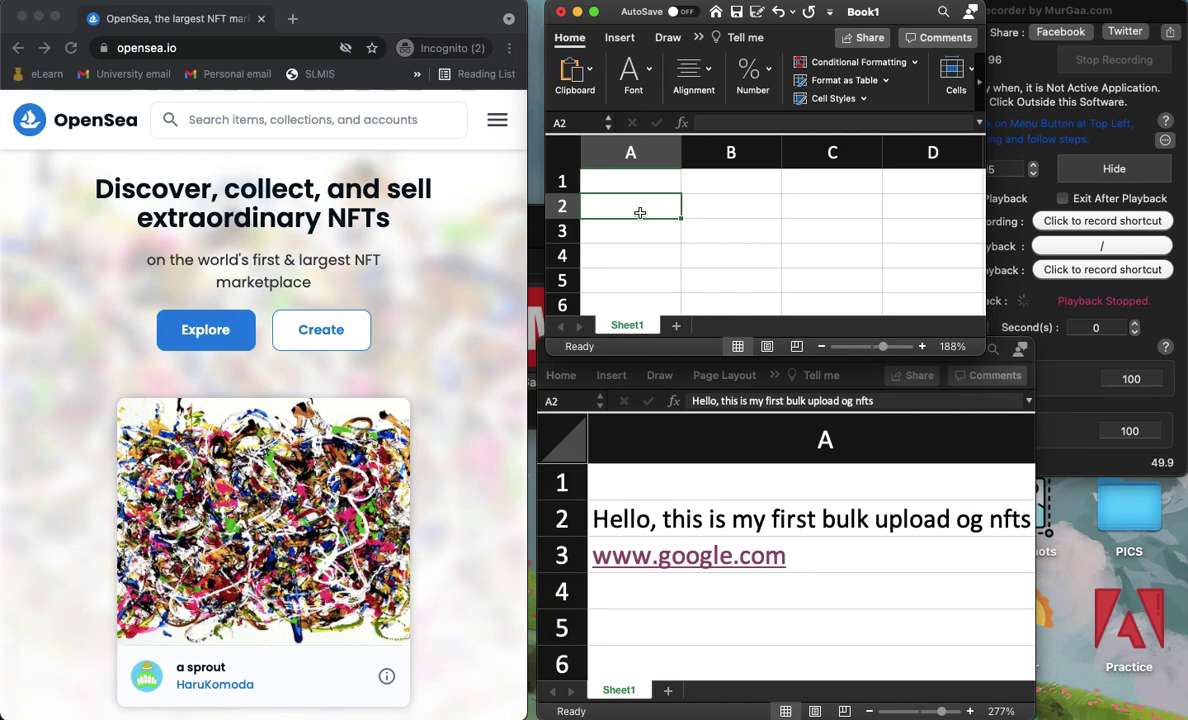
- Enter 'NFT J #1' in A2 and fill the series down to A16 (NFT J #15)
{"action": "type", "text": "NFT J"}
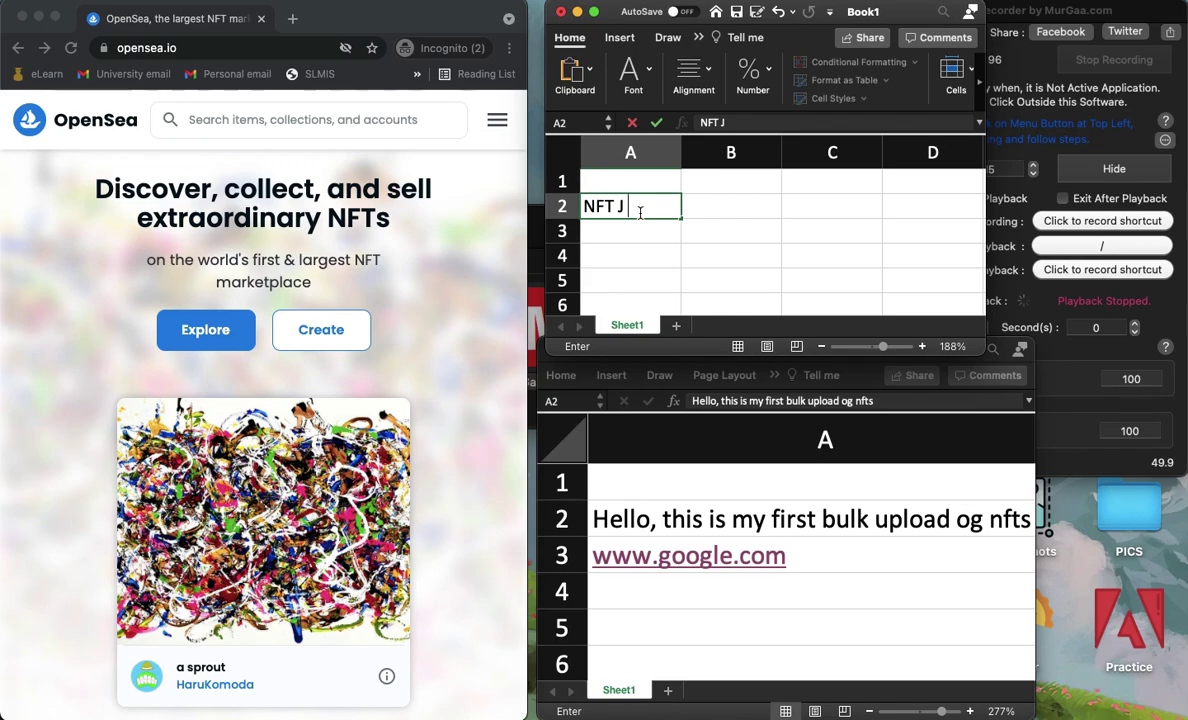
{"action": "type", "text": " #1"}
{"action": "key", "text": "Return"}
{"action": "left_click", "coordinate": [654, 186]}
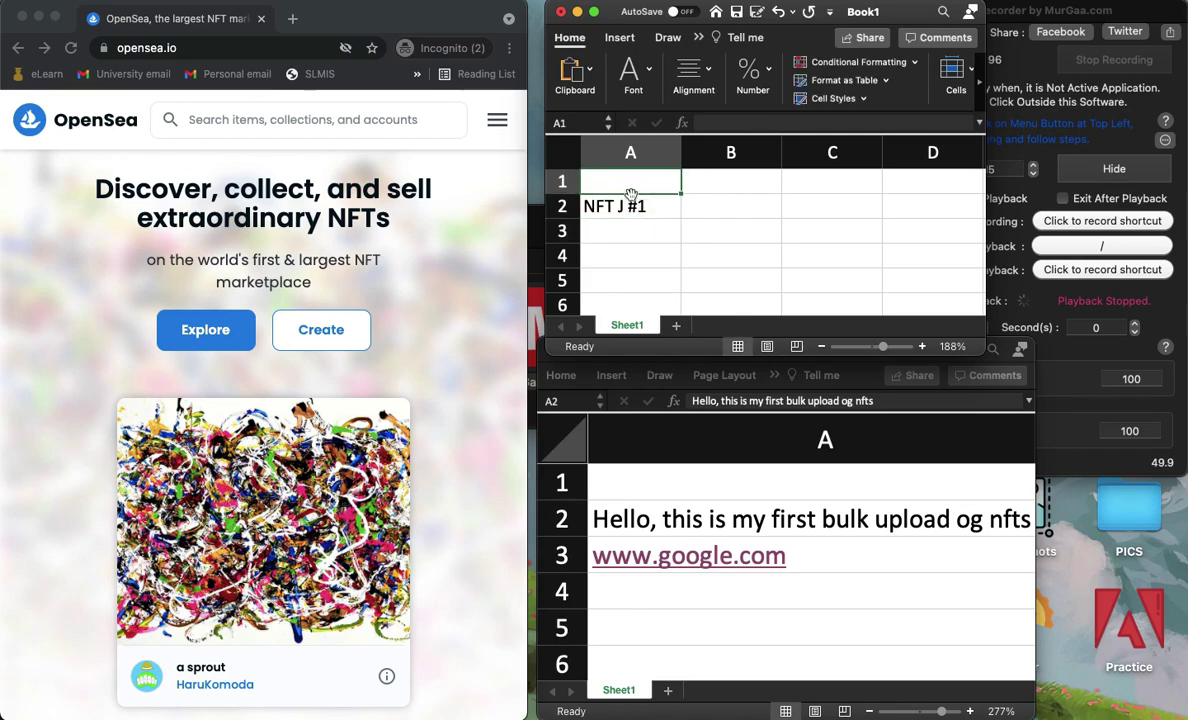
{"action": "left_click", "coordinate": [664, 208]}
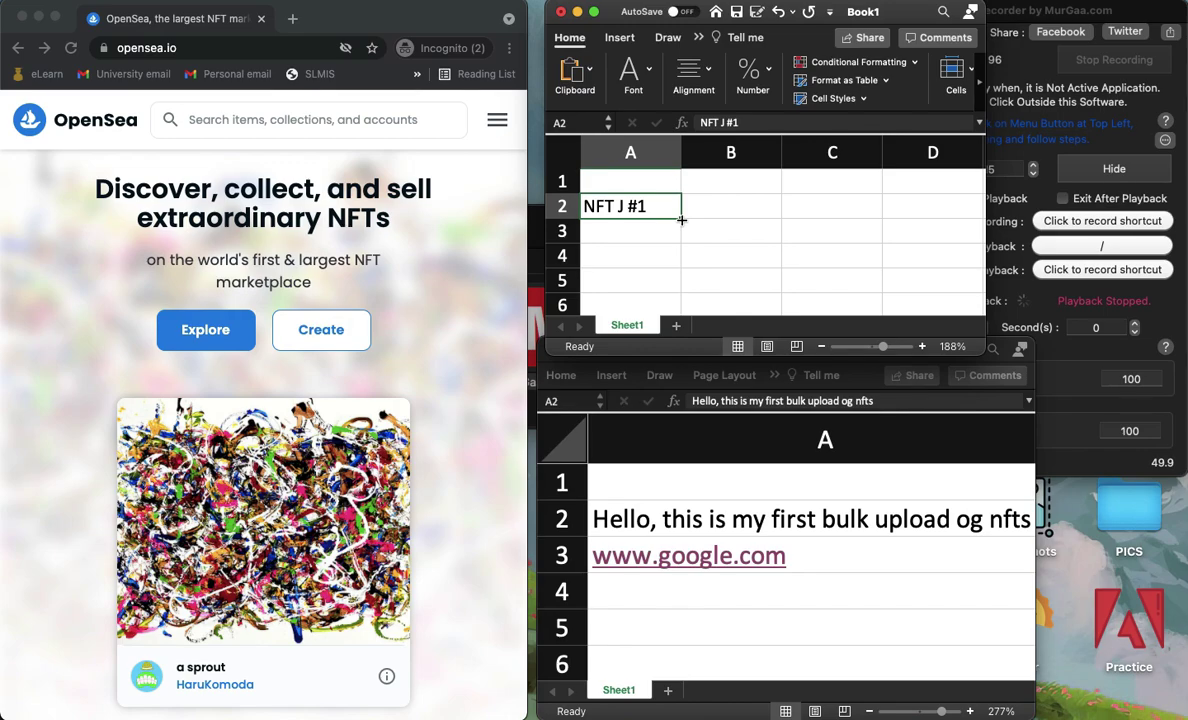
{"action": "left_click_drag", "start_coordinate": [681, 220], "coordinate": [664, 272]}
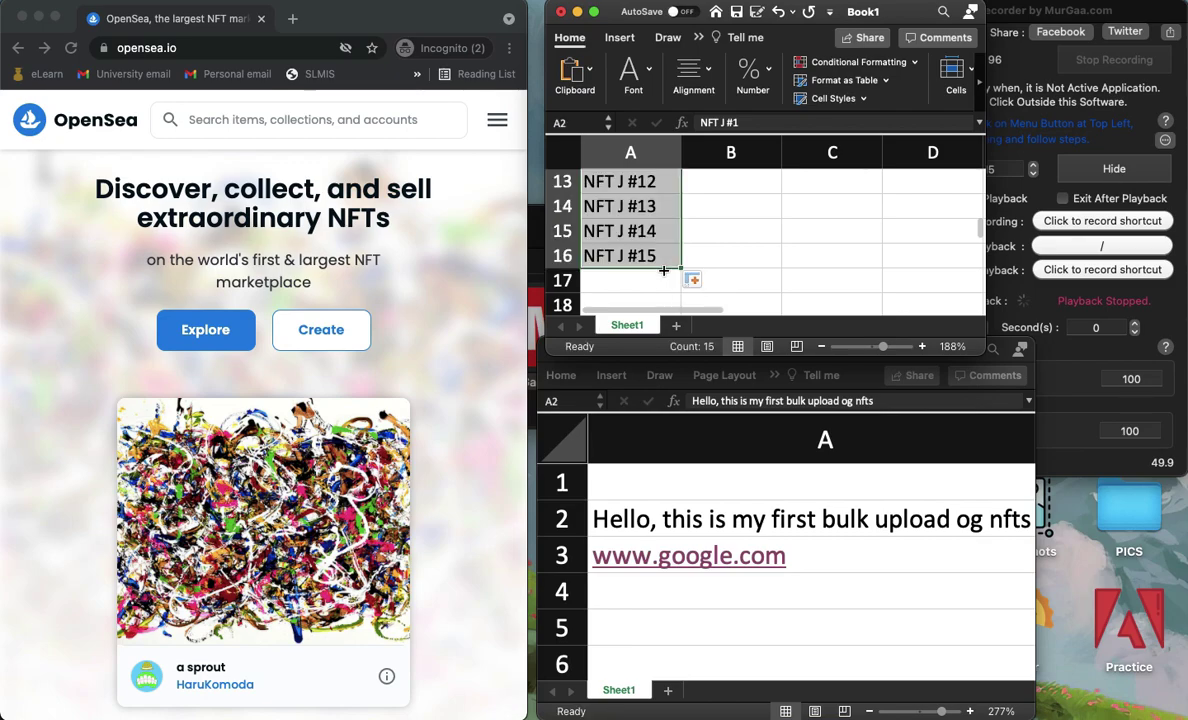
{"action": "scroll", "coordinate": [672, 230], "scroll_direction": "up", "scroll_amount": 5}
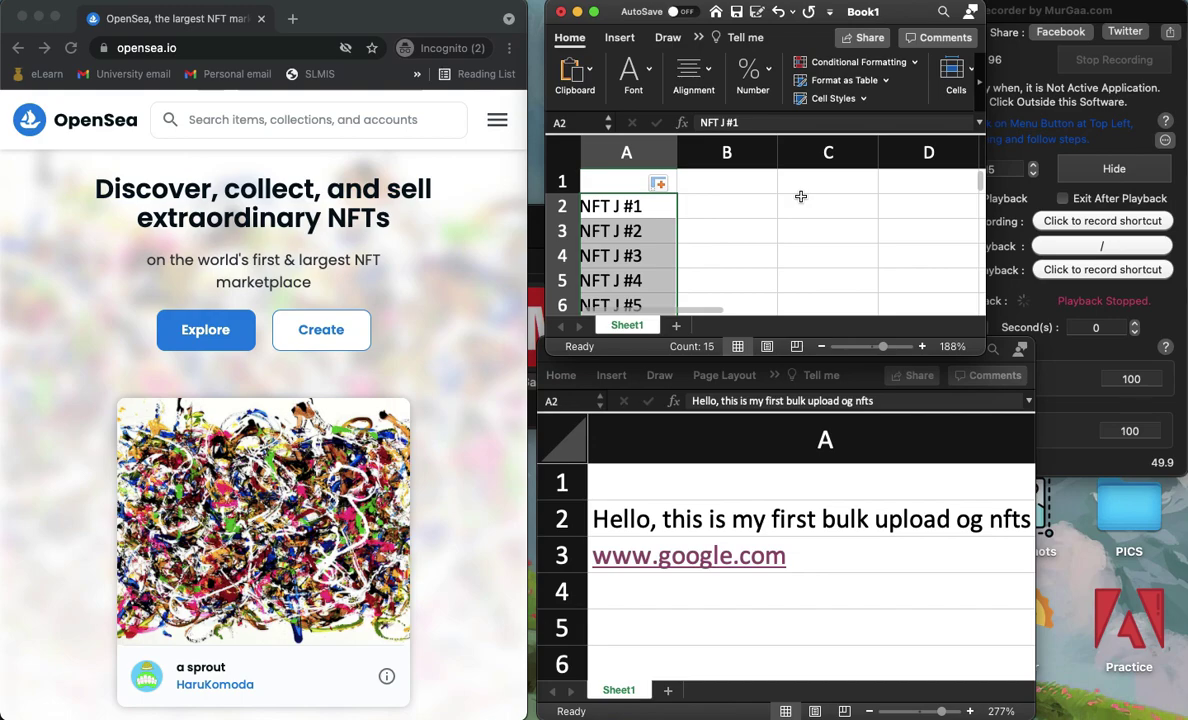
{"action": "left_click", "coordinate": [866, 393]}
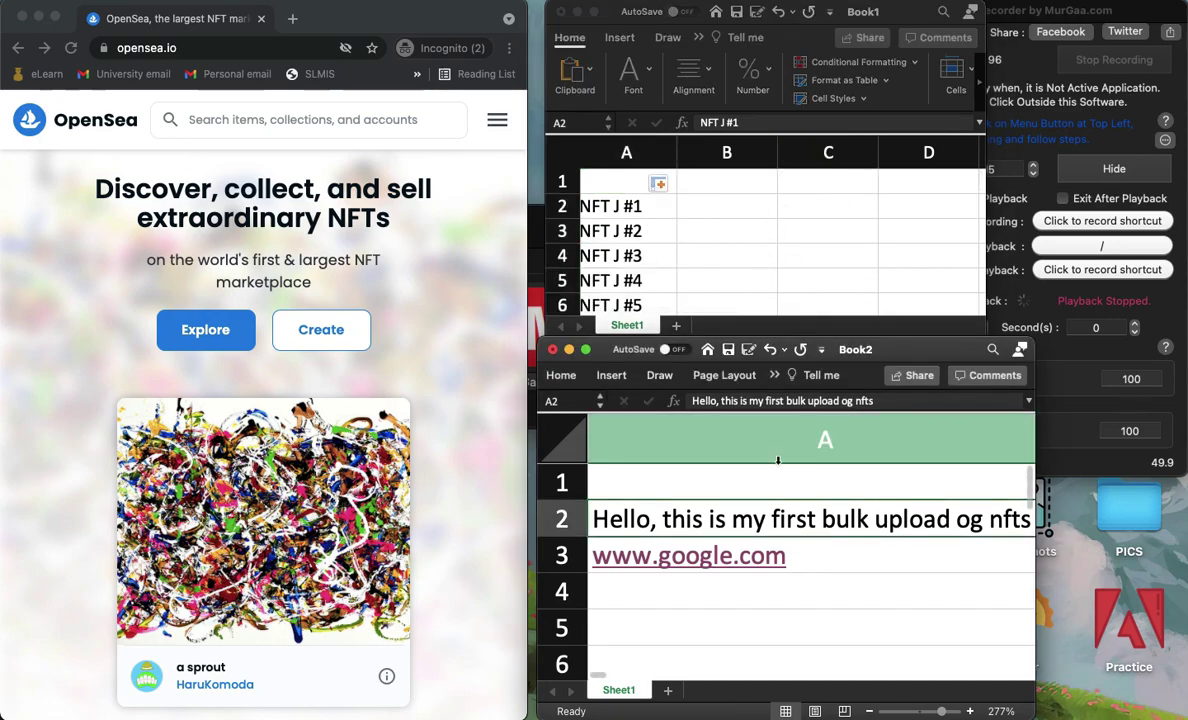
{"action": "scroll", "coordinate": [762, 510], "scroll_direction": "right", "scroll_amount": 3}
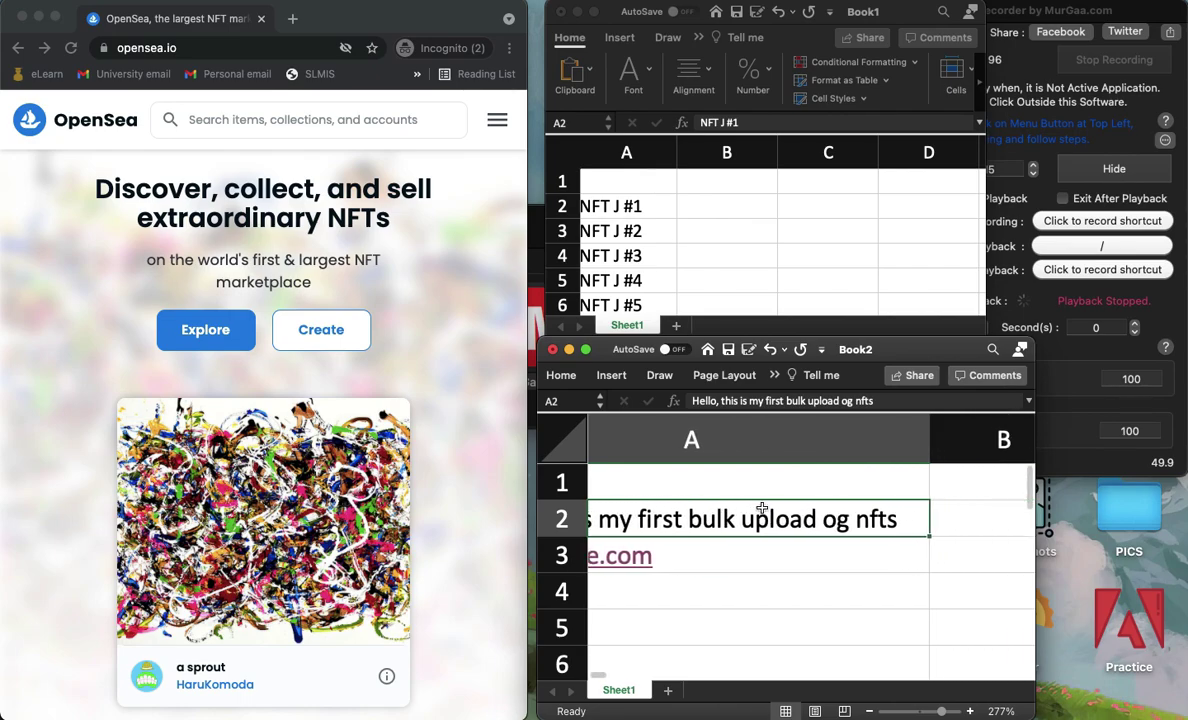
{"action": "scroll", "coordinate": [762, 510], "scroll_direction": "left", "scroll_amount": 3}
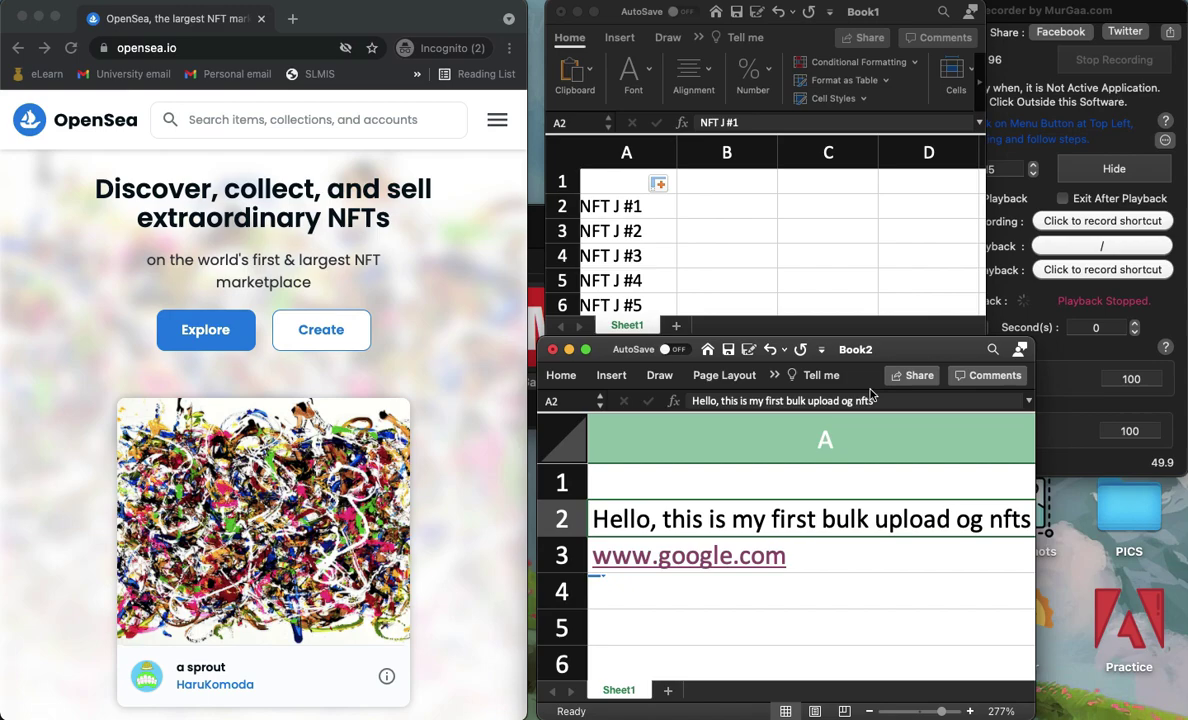
{"action": "scroll", "coordinate": [850, 552], "scroll_direction": "right", "scroll_amount": 2}
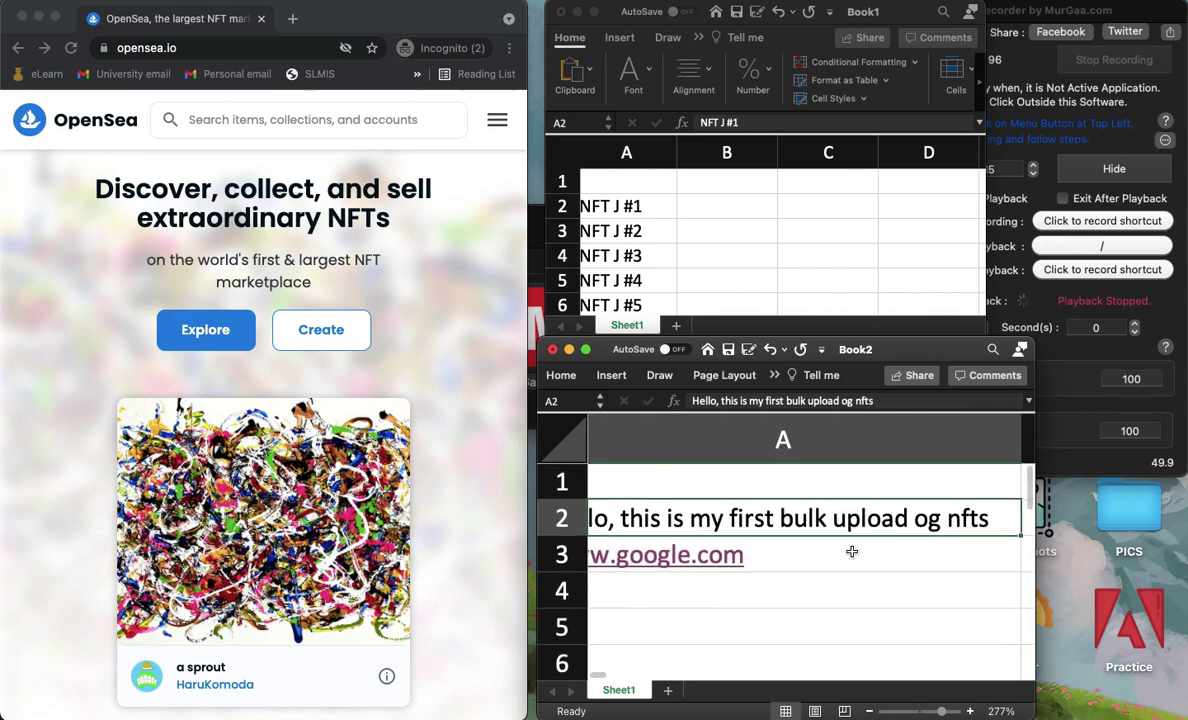
{"action": "scroll", "coordinate": [852, 552], "scroll_direction": "left", "scroll_amount": 2}
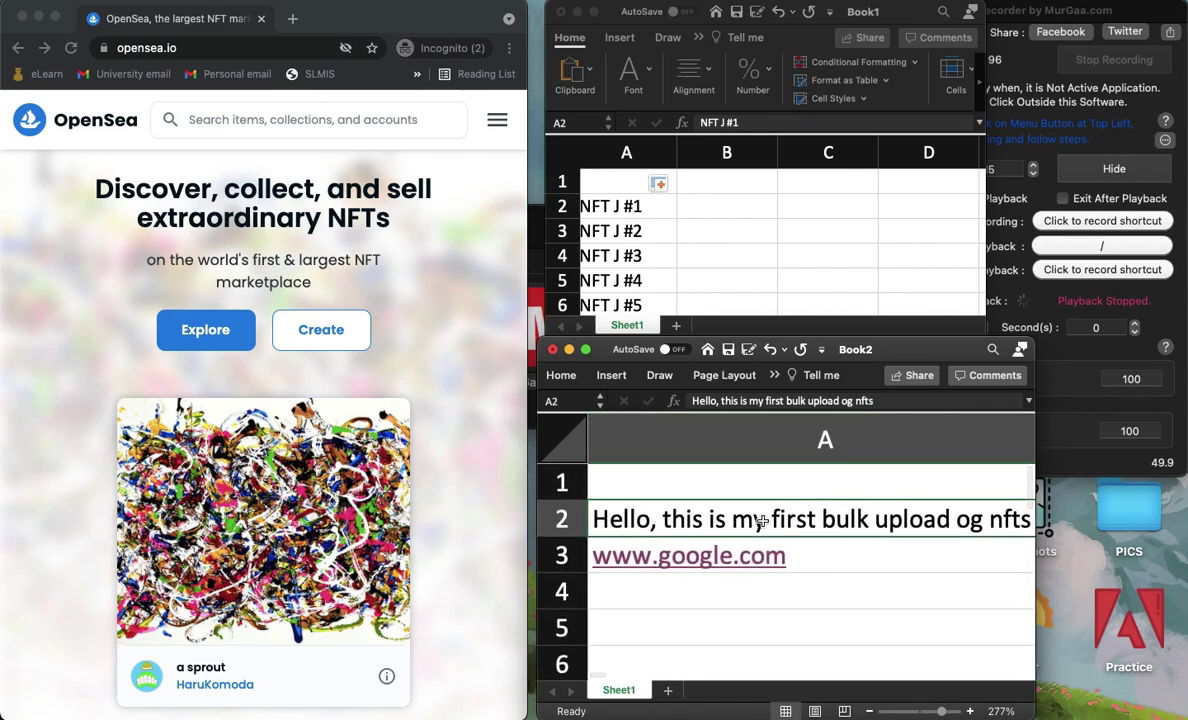
{"action": "left_click", "coordinate": [843, 556]}
{"action": "left_click", "coordinate": [847, 520]}
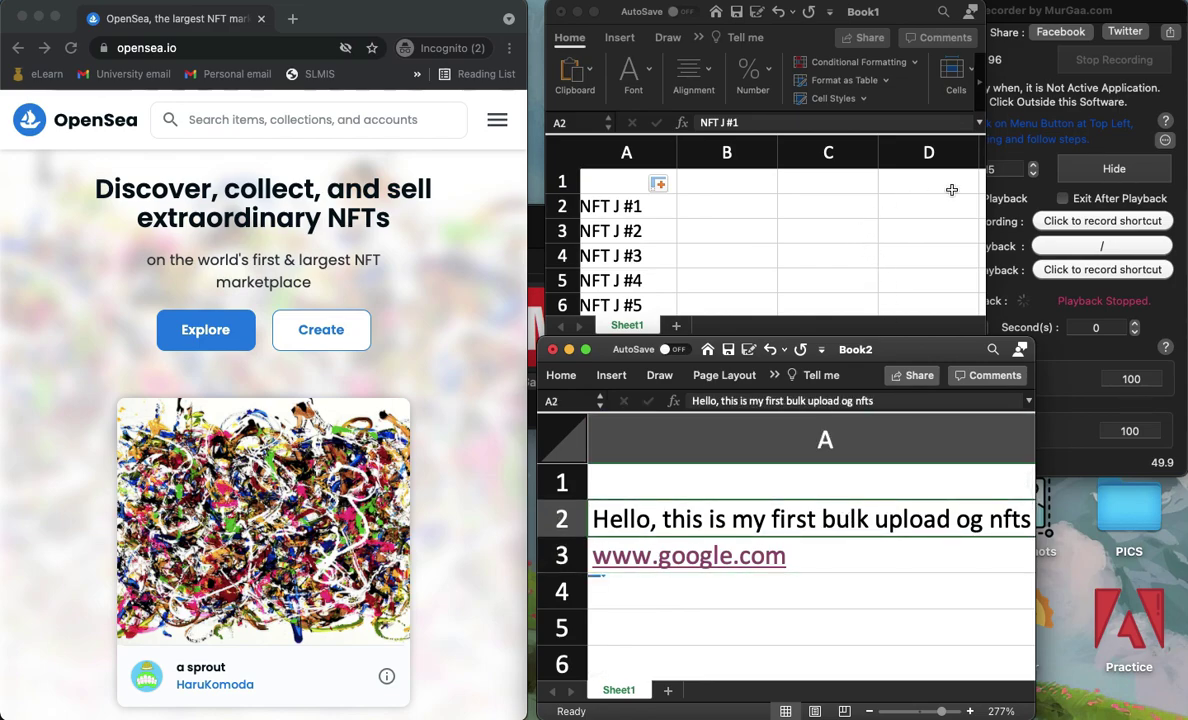
- In a new tab, search Google for 'minimouse windows recorder'
{"action": "left_click", "coordinate": [1090, 93]}
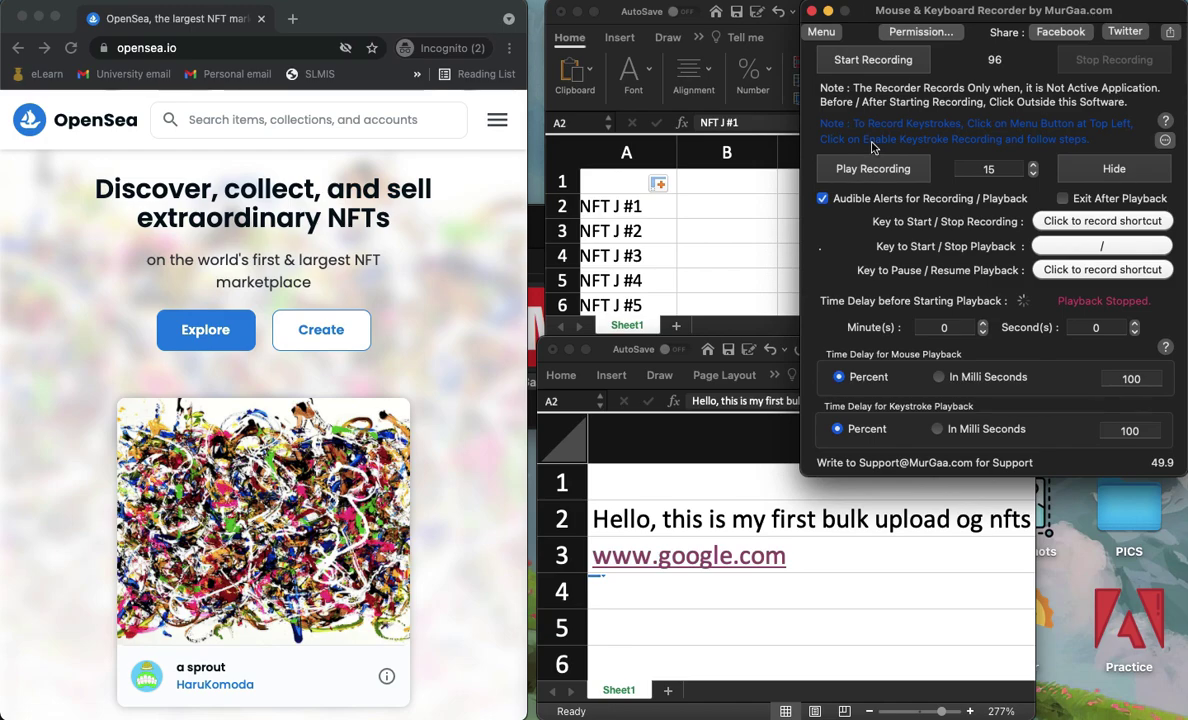
{"action": "left_click", "coordinate": [292, 18]}
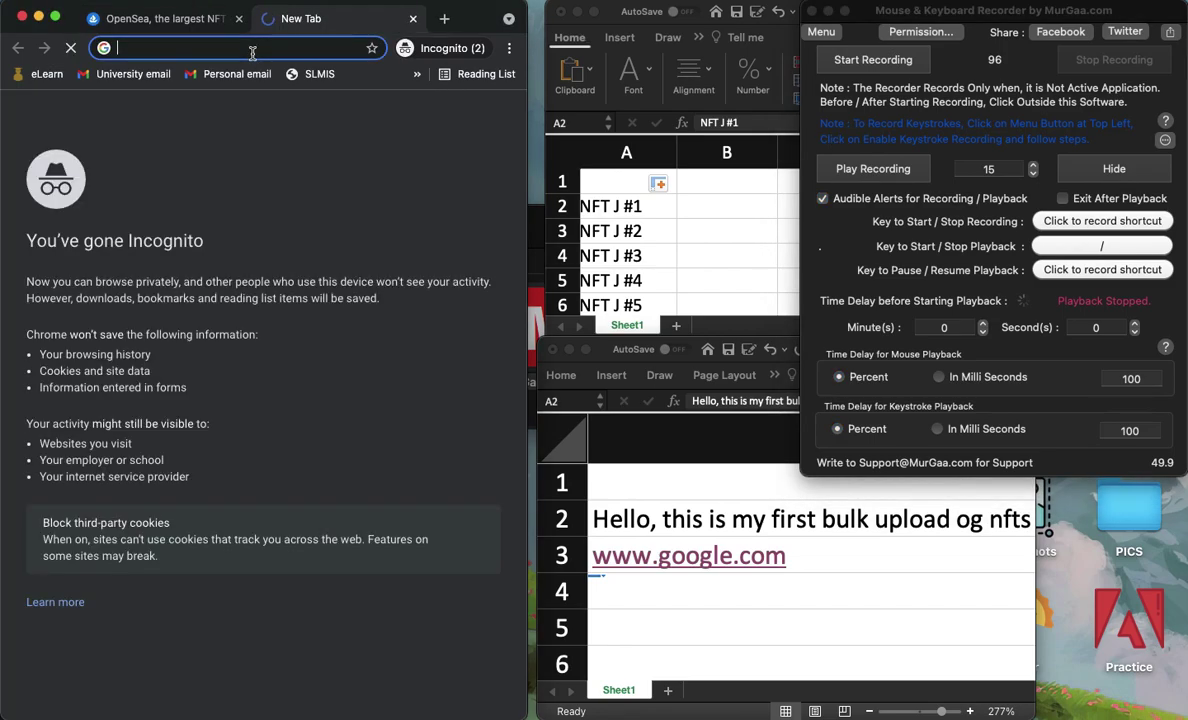
{"action": "type", "text": "minimouse"}
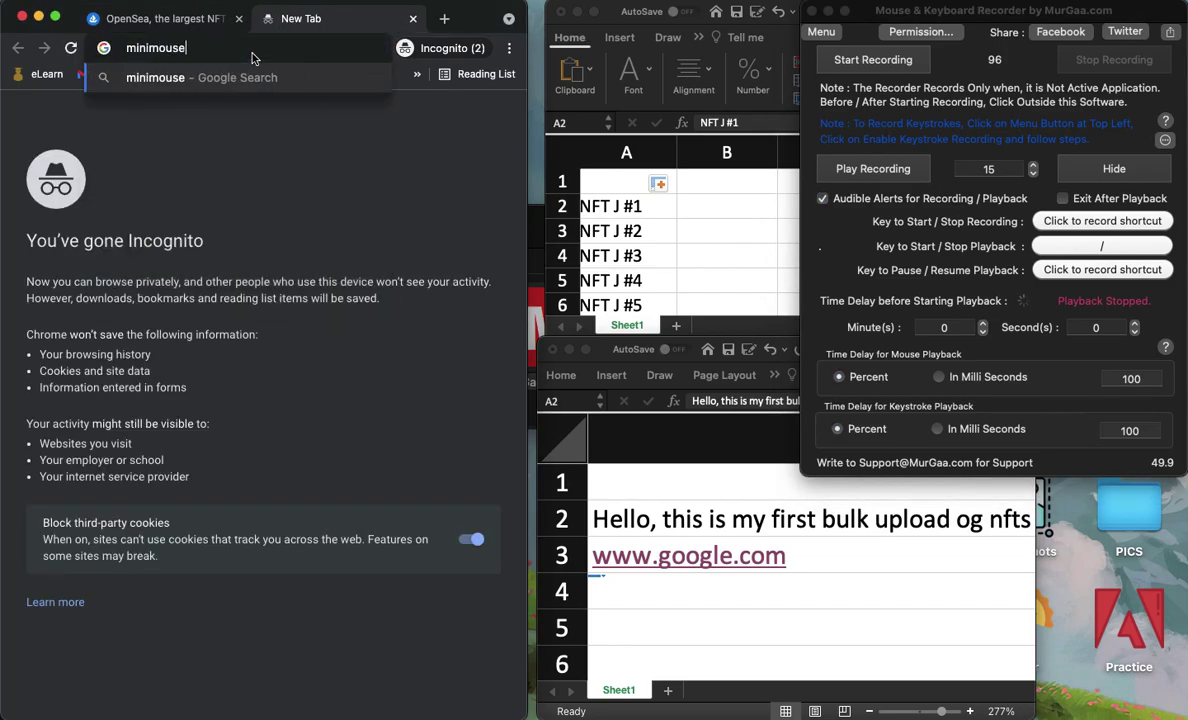
{"action": "key", "text": "Return"}
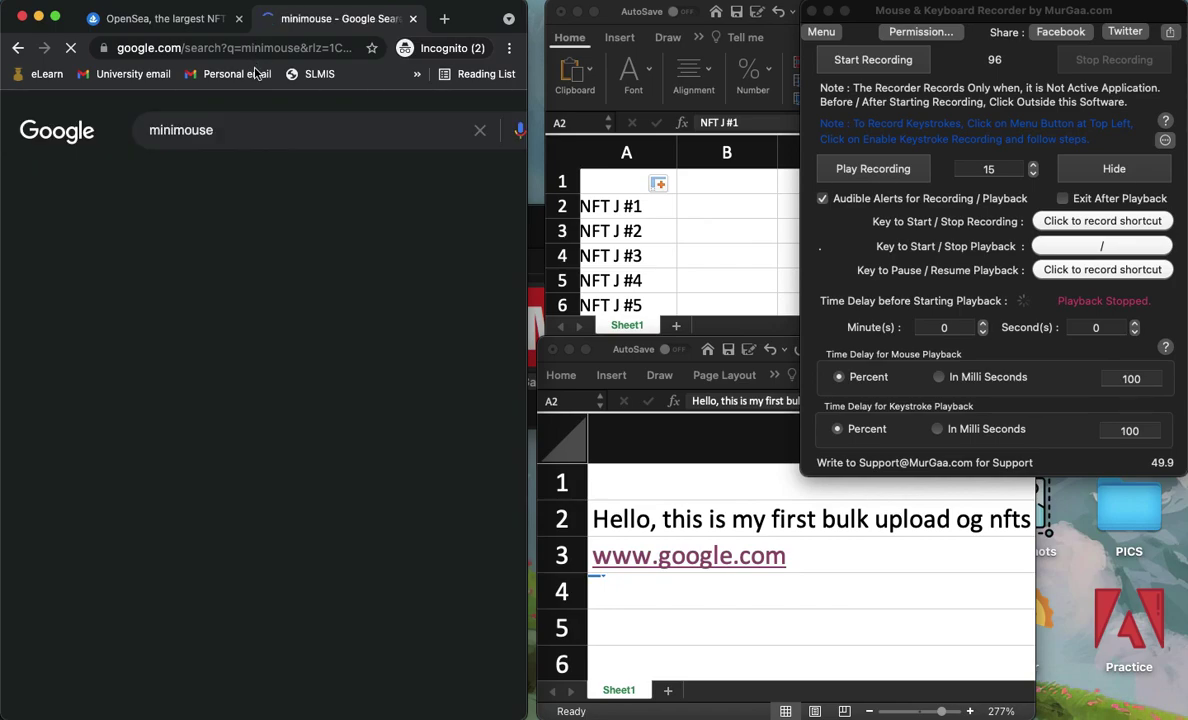
{"action": "left_click", "coordinate": [255, 119]}
{"action": "type", "text": "windo"}
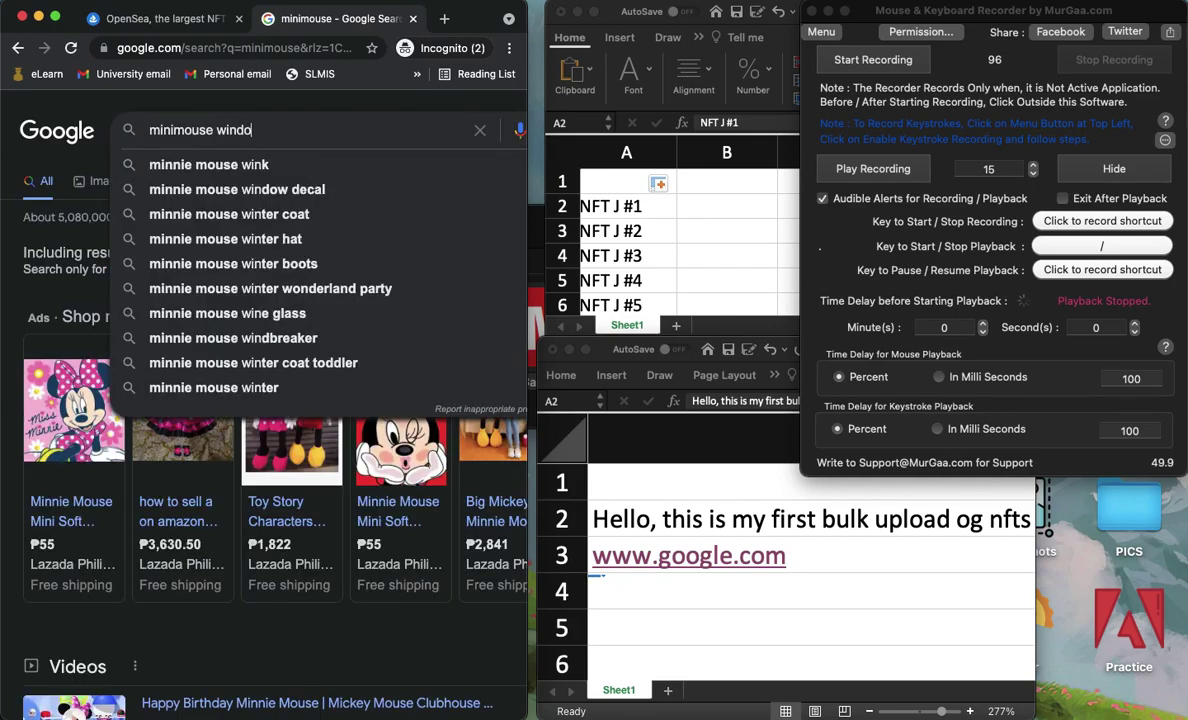
{"action": "type", "text": "ws recorder"}
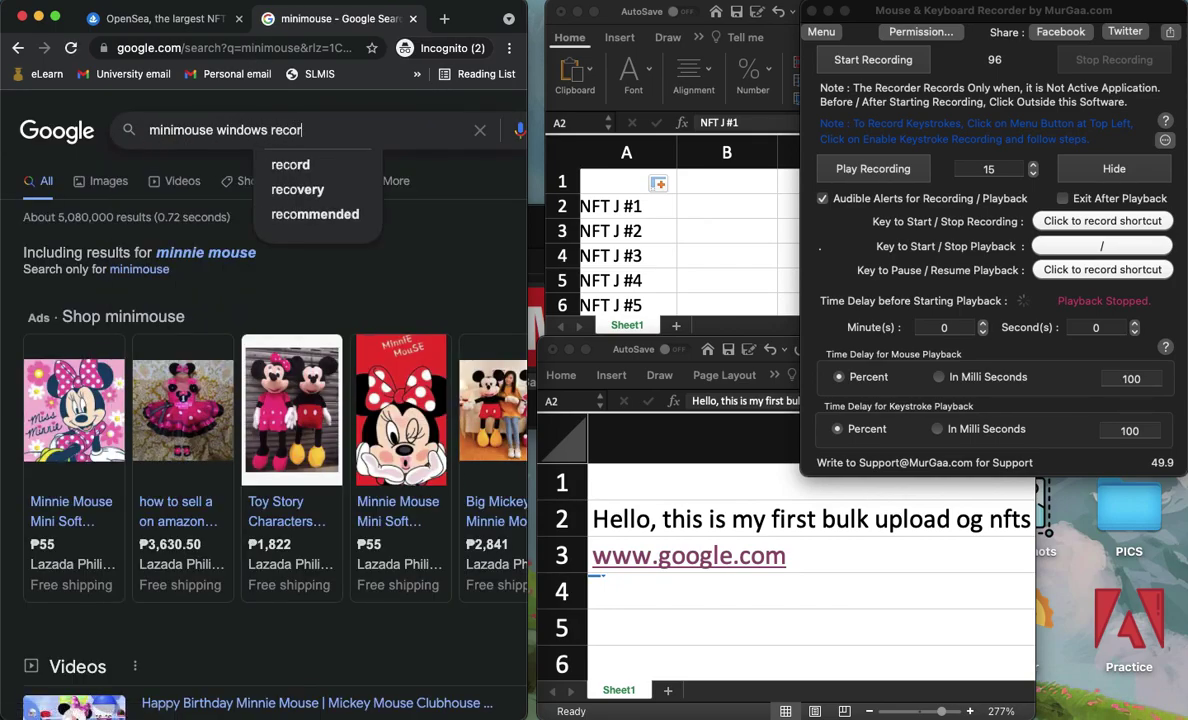
{"action": "key", "text": "Return"}
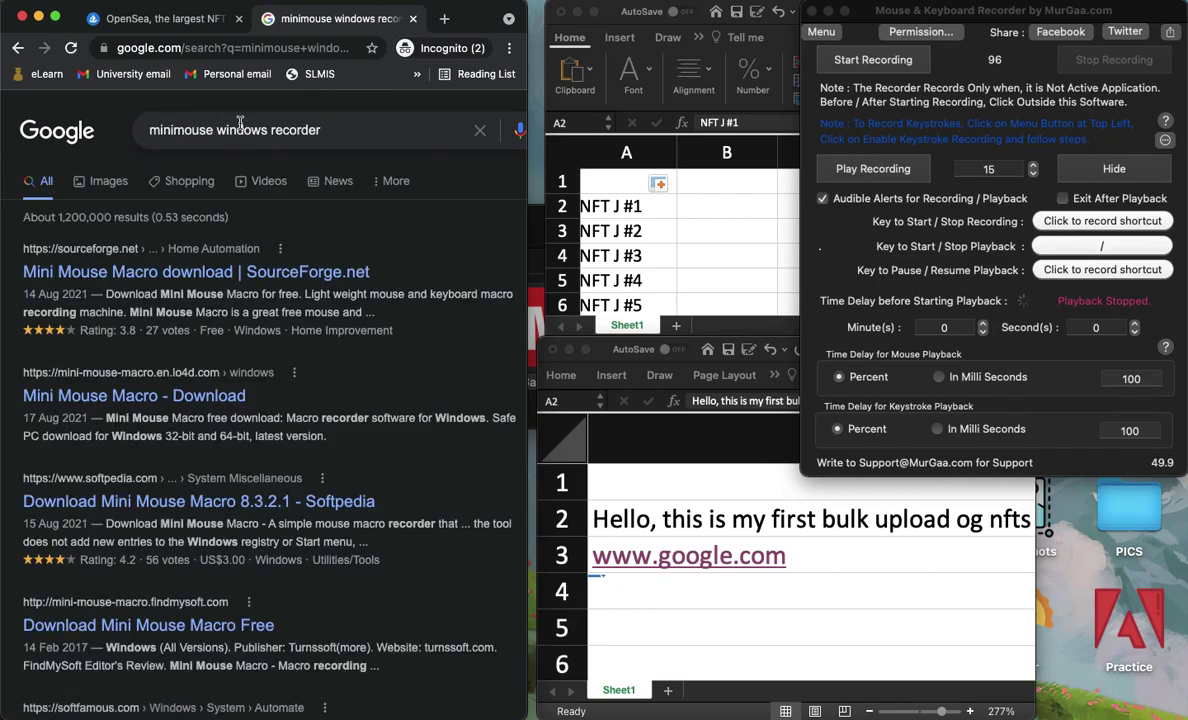
- Correct the query to 'minimousemacro windows recorder' and preview the Mini Mouse Macro image result
{"action": "left_click", "coordinate": [211, 134]}
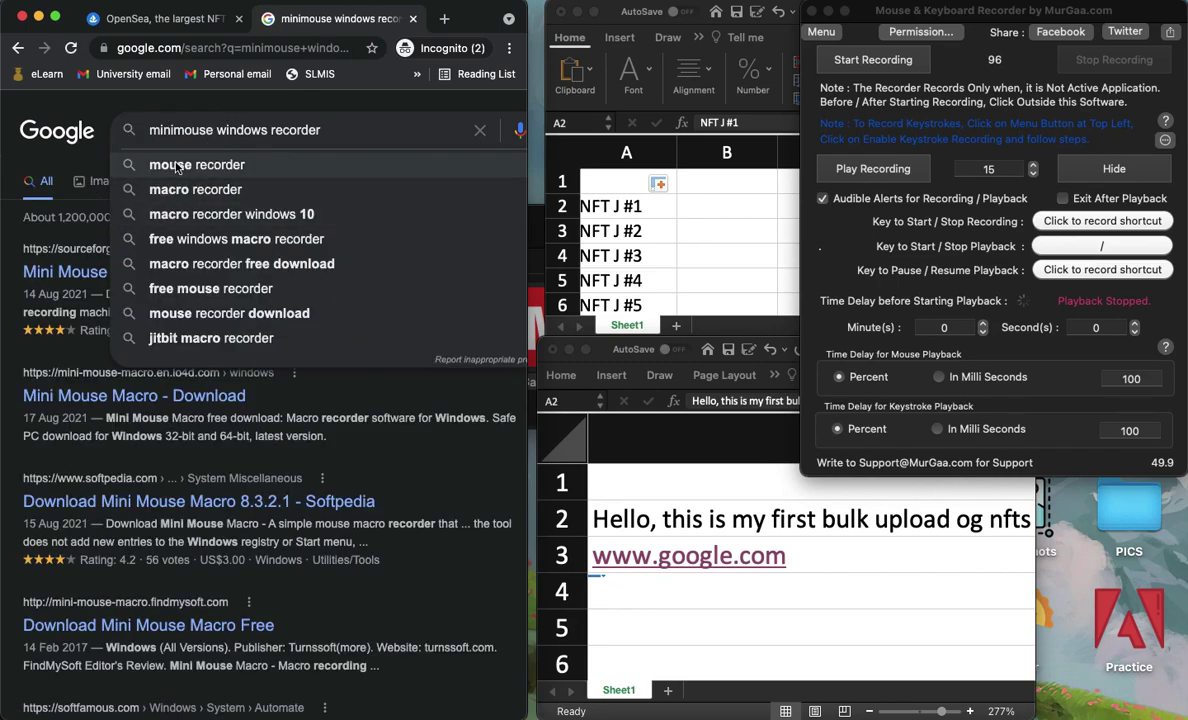
{"action": "type", "text": "macro"}
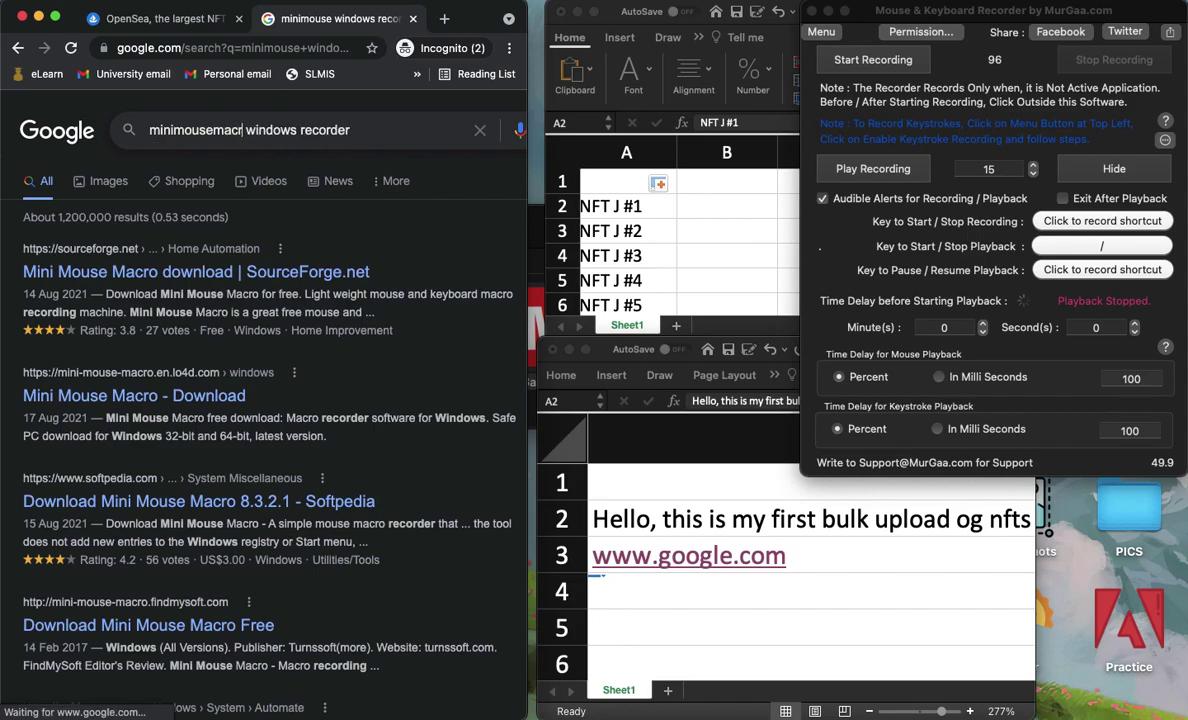
{"action": "key", "text": "Return"}
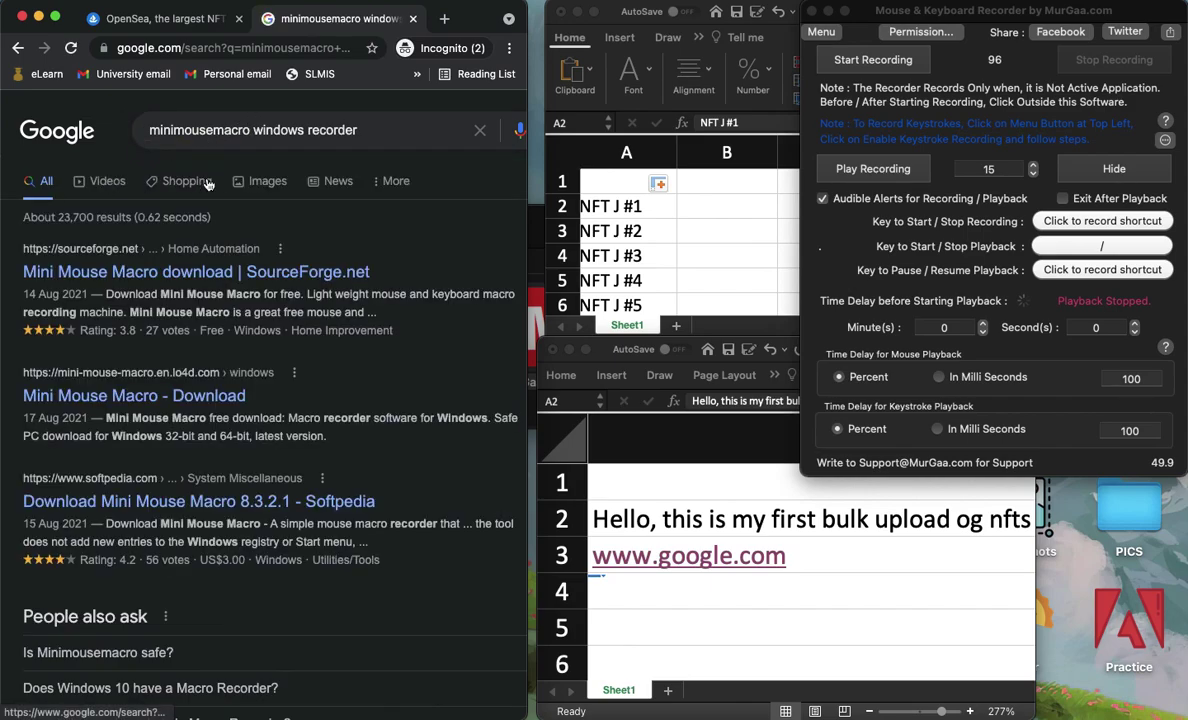
{"action": "left_click", "coordinate": [258, 172]}
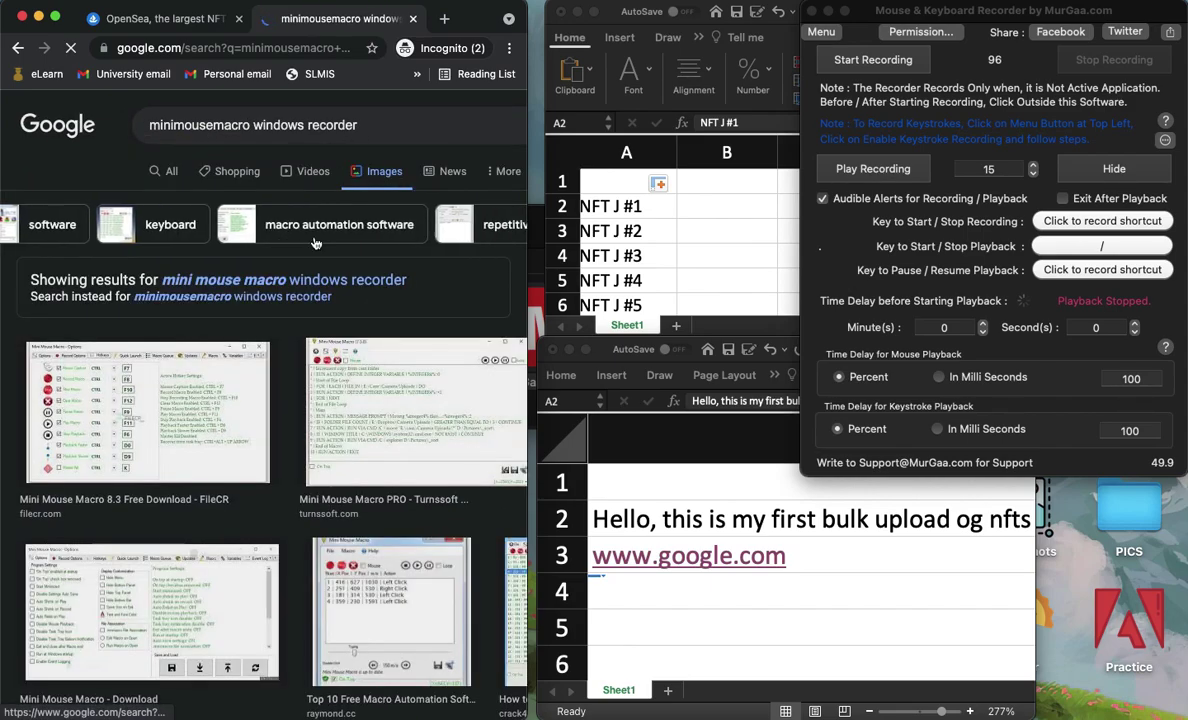
{"action": "scroll", "coordinate": [342, 356], "scroll_direction": "right", "scroll_amount": 5}
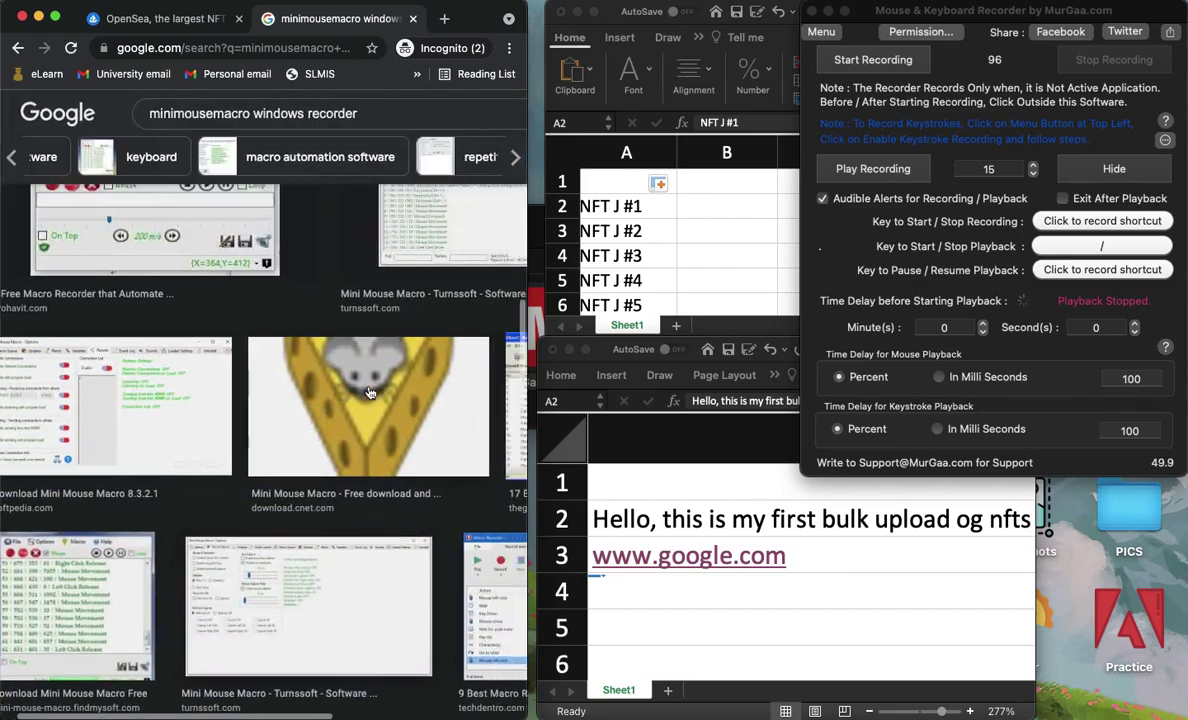
{"action": "left_click", "coordinate": [354, 401]}
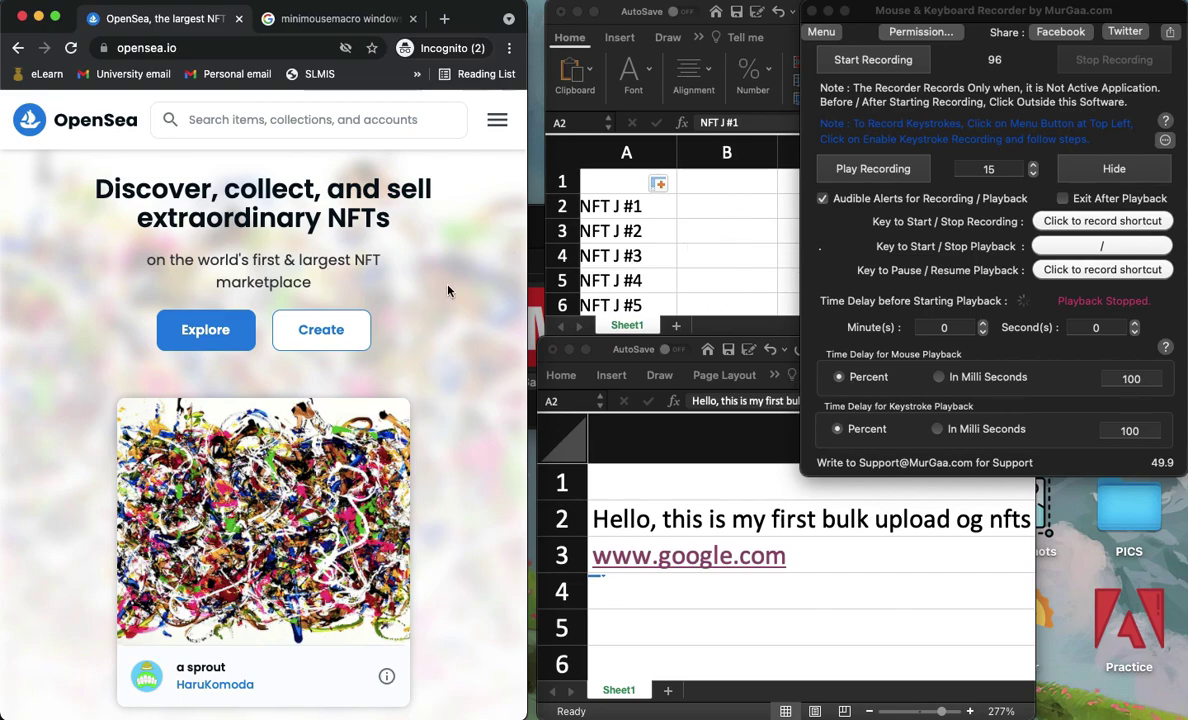
- Scroll the OpenSea home page down and back up twice
{"action": "scroll", "coordinate": [372, 390], "scroll_direction": "down", "scroll_amount": 2}
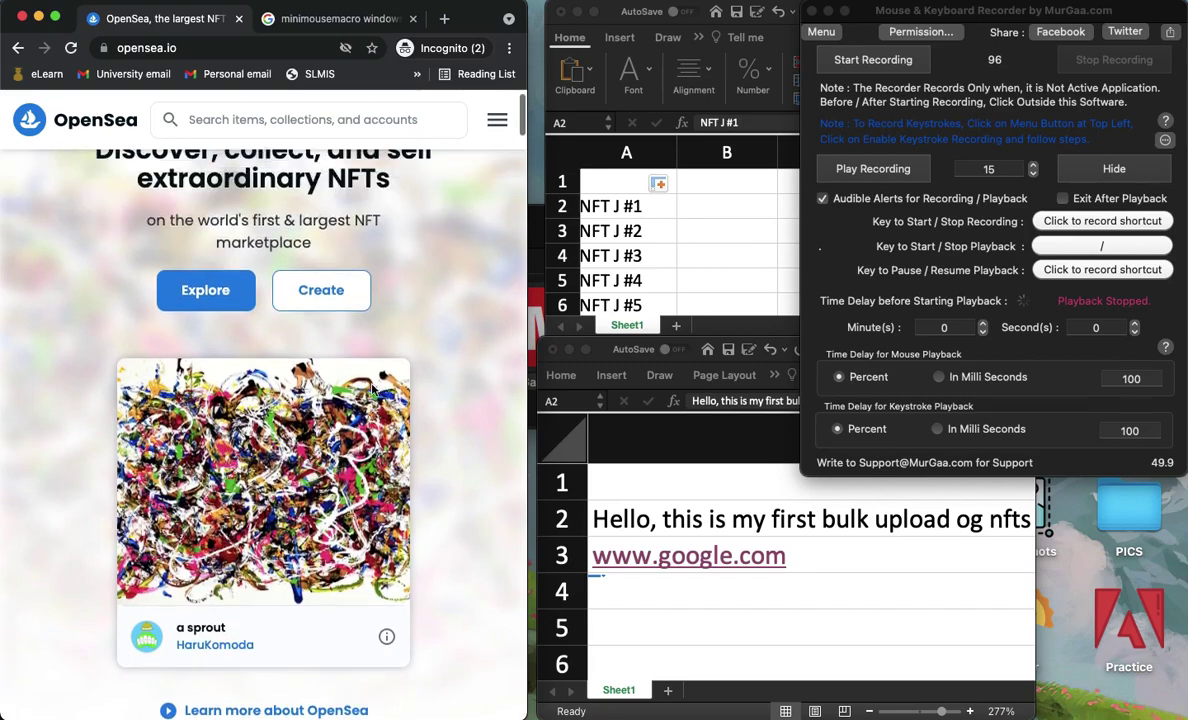
{"action": "scroll", "coordinate": [372, 390], "scroll_direction": "up", "scroll_amount": 2}
{"action": "scroll", "coordinate": [372, 390], "scroll_direction": "down", "scroll_amount": 10}
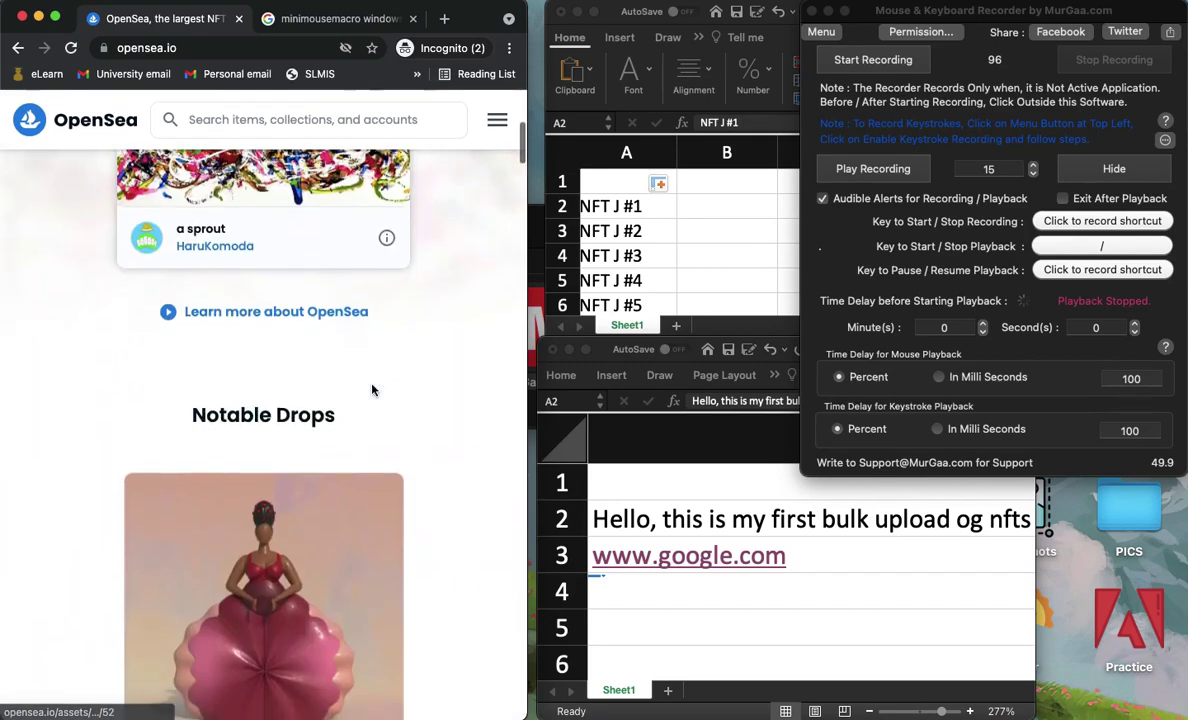
{"action": "scroll", "coordinate": [372, 390], "scroll_direction": "up", "scroll_amount": 10}
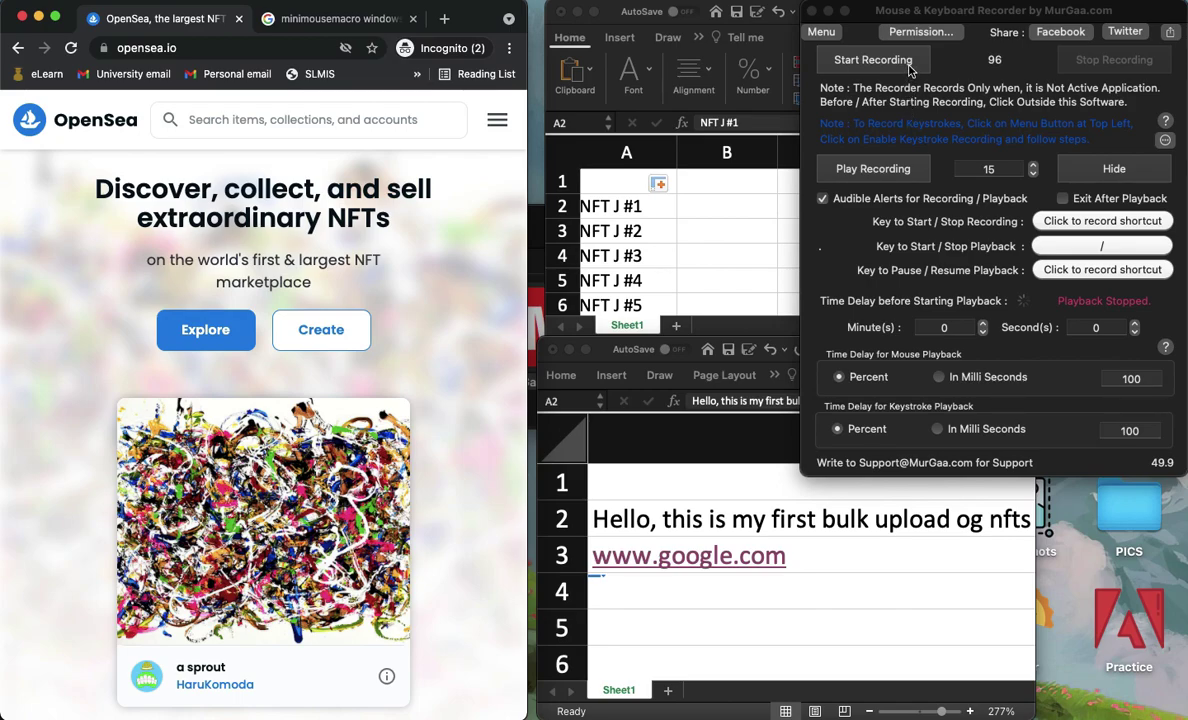
- Select cell A1 in the NFT J workbook and start a new MurGaa recording
{"action": "left_click", "coordinate": [678, 194]}
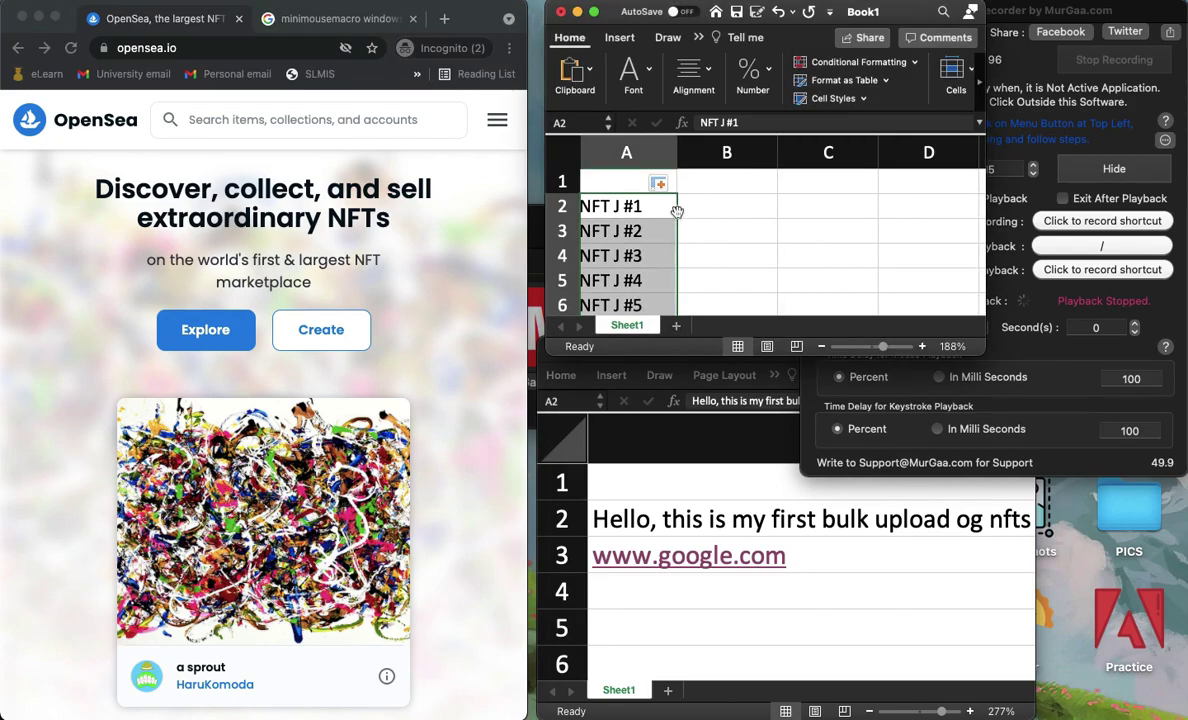
{"action": "left_click", "coordinate": [612, 179]}
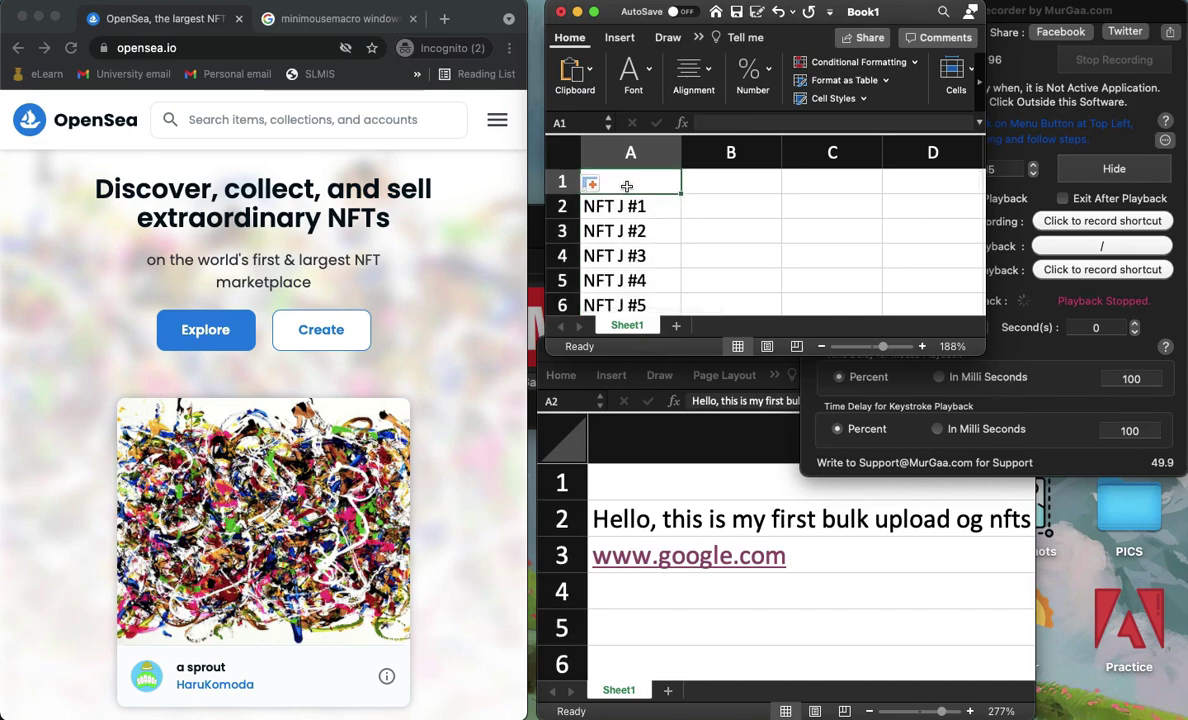
{"action": "mouse_move", "coordinate": [638, 190]}
{"action": "left_mouse_down"}
{"action": "mouse_move", "coordinate": [650, 205]}
{"action": "mouse_move", "coordinate": [637, 421]}
{"action": "mouse_move", "coordinate": [663, 190]}
{"action": "mouse_move", "coordinate": [652, 199]}
{"action": "mouse_move", "coordinate": [726, 185]}
{"action": "mouse_move", "coordinate": [622, 207]}
{"action": "left_mouse_up"}
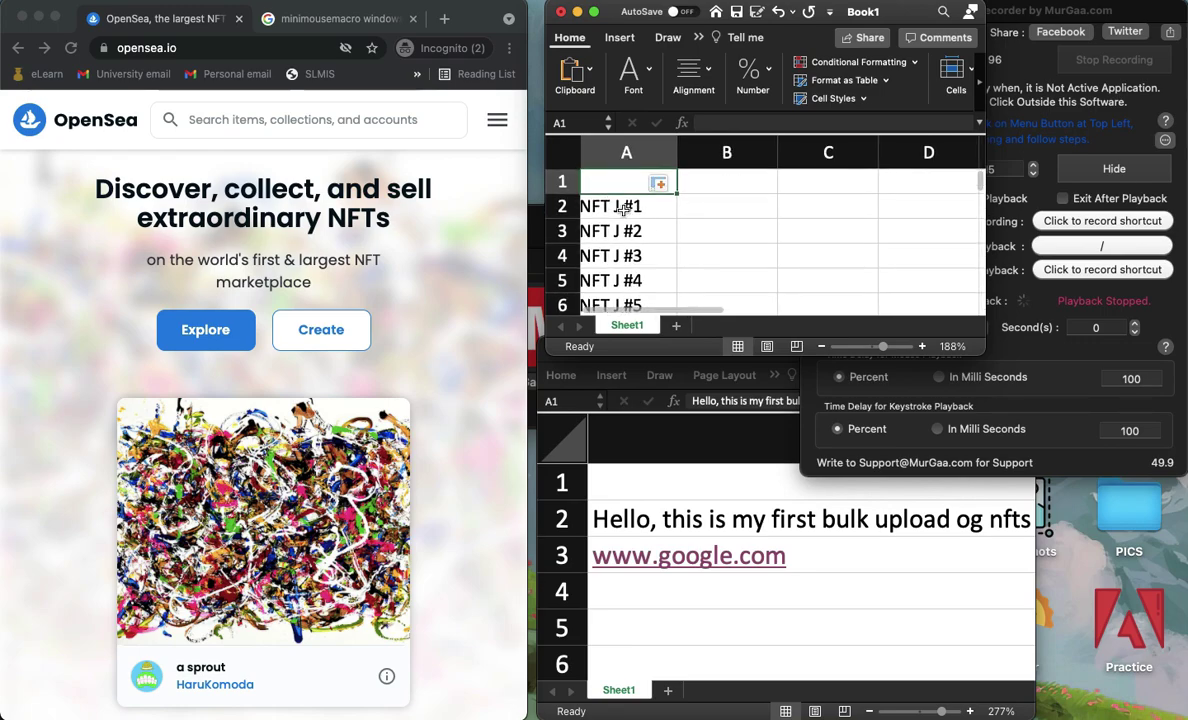
{"action": "left_click", "coordinate": [1033, 108]}
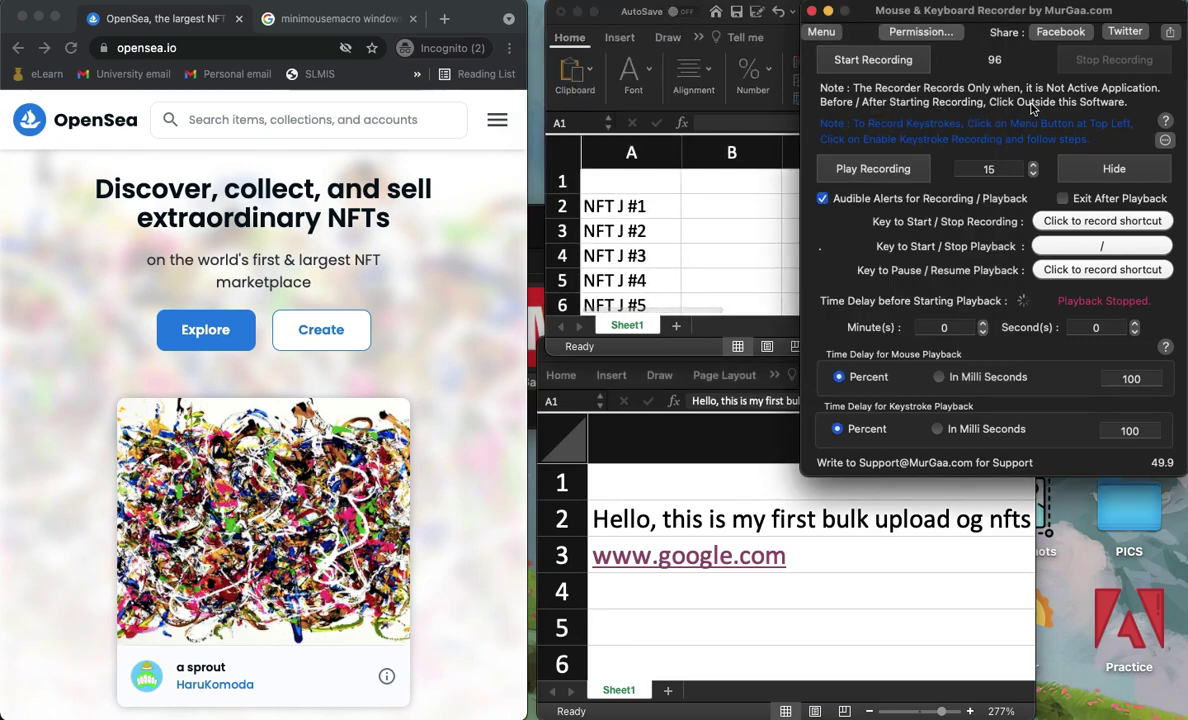
{"action": "left_click", "coordinate": [873, 60]}
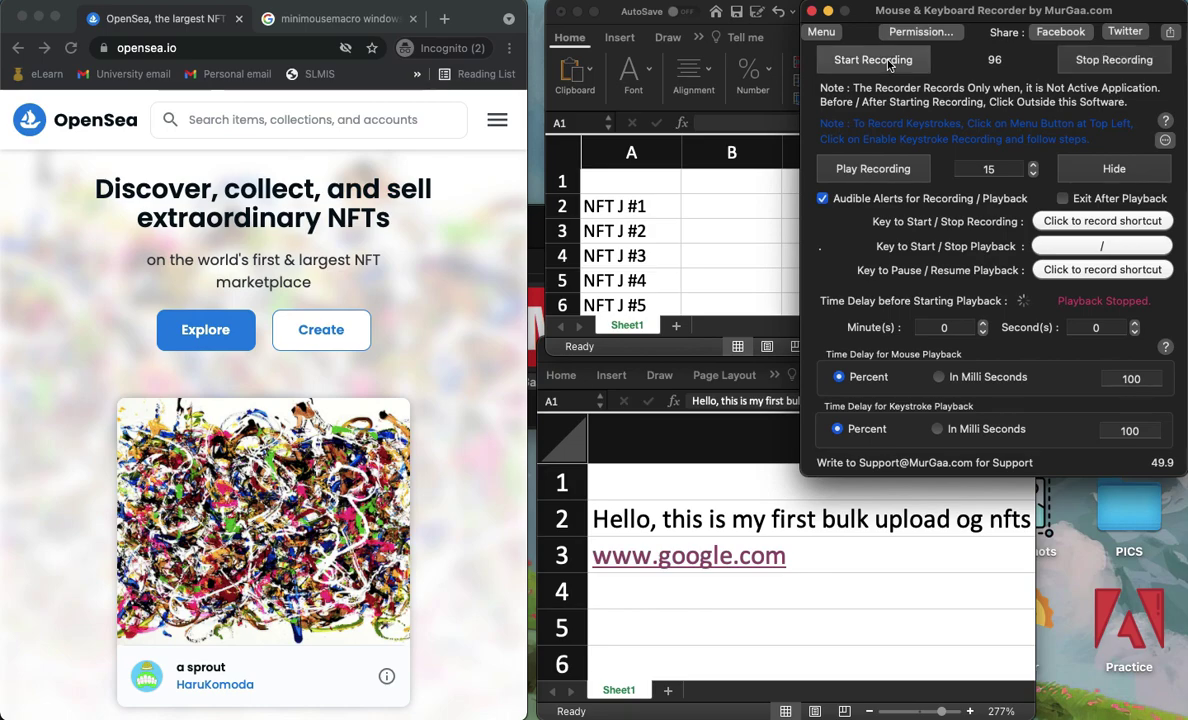
{"action": "left_click", "coordinate": [549, 186]}
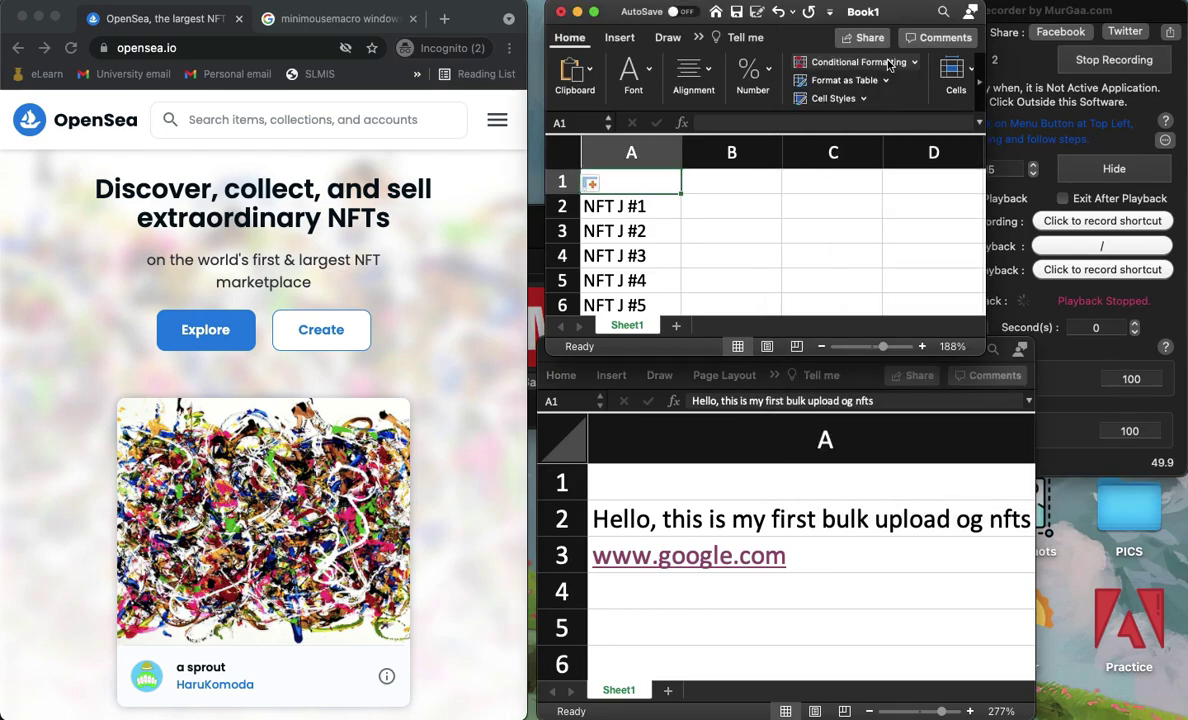
- Show the link options for the Create button on the OpenSea home page
{"action": "right_click", "coordinate": [308, 337]}
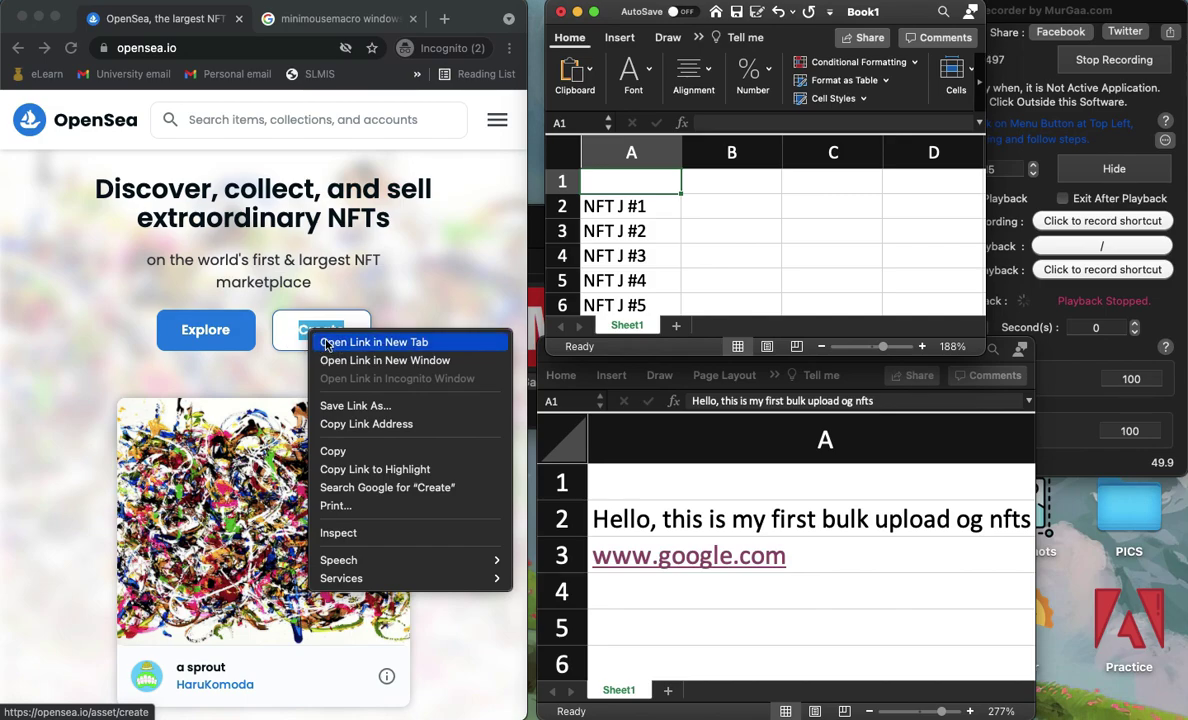
- Open Create in a new tab and upload Untitled design.gif from Downloads as the image
{"action": "left_click", "coordinate": [372, 342]}
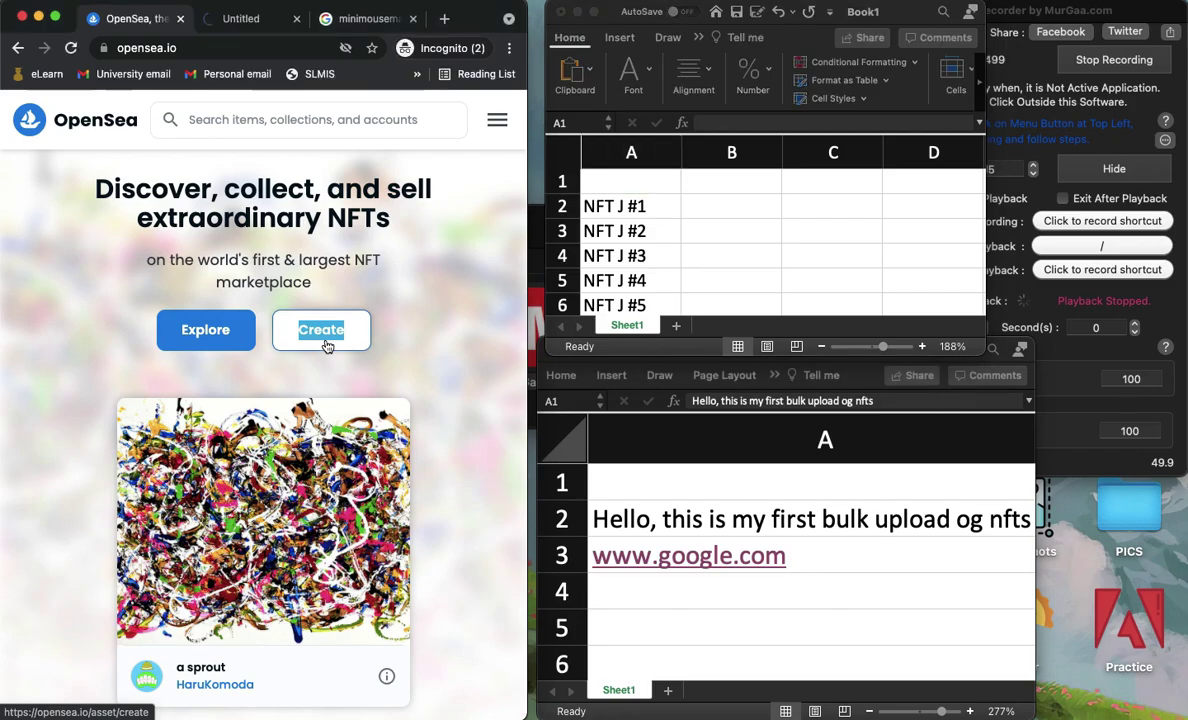
{"action": "left_click", "coordinate": [249, 21]}
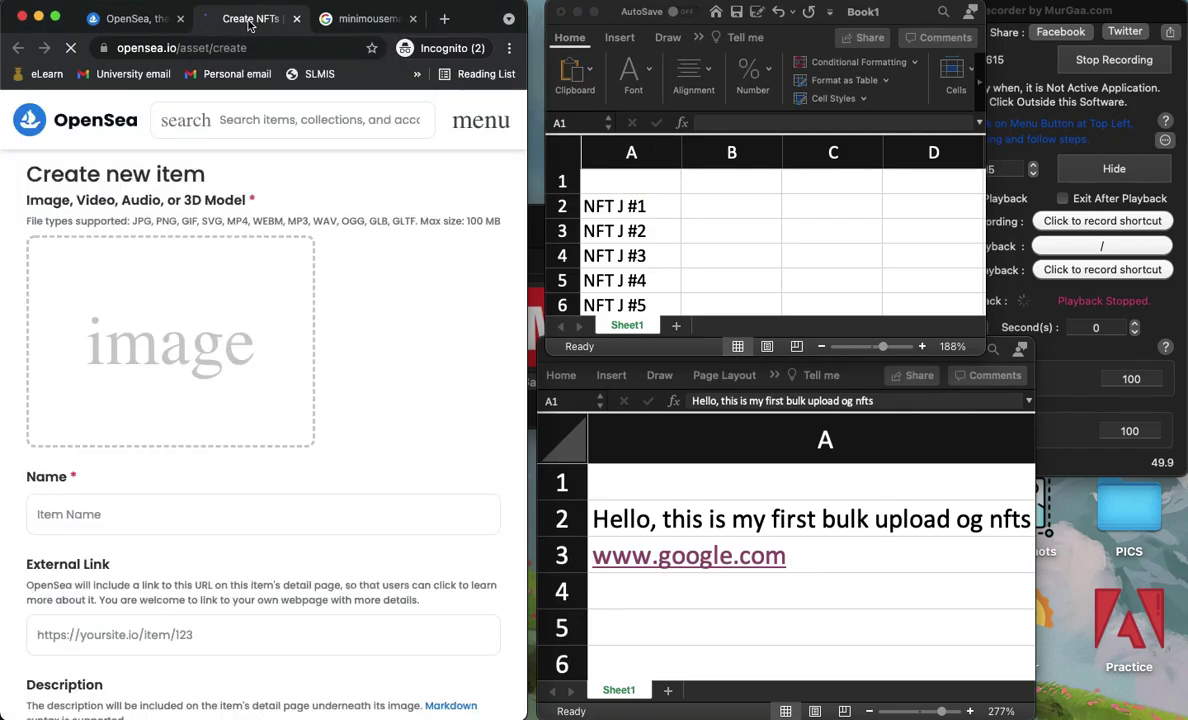
{"action": "left_click", "coordinate": [170, 340]}
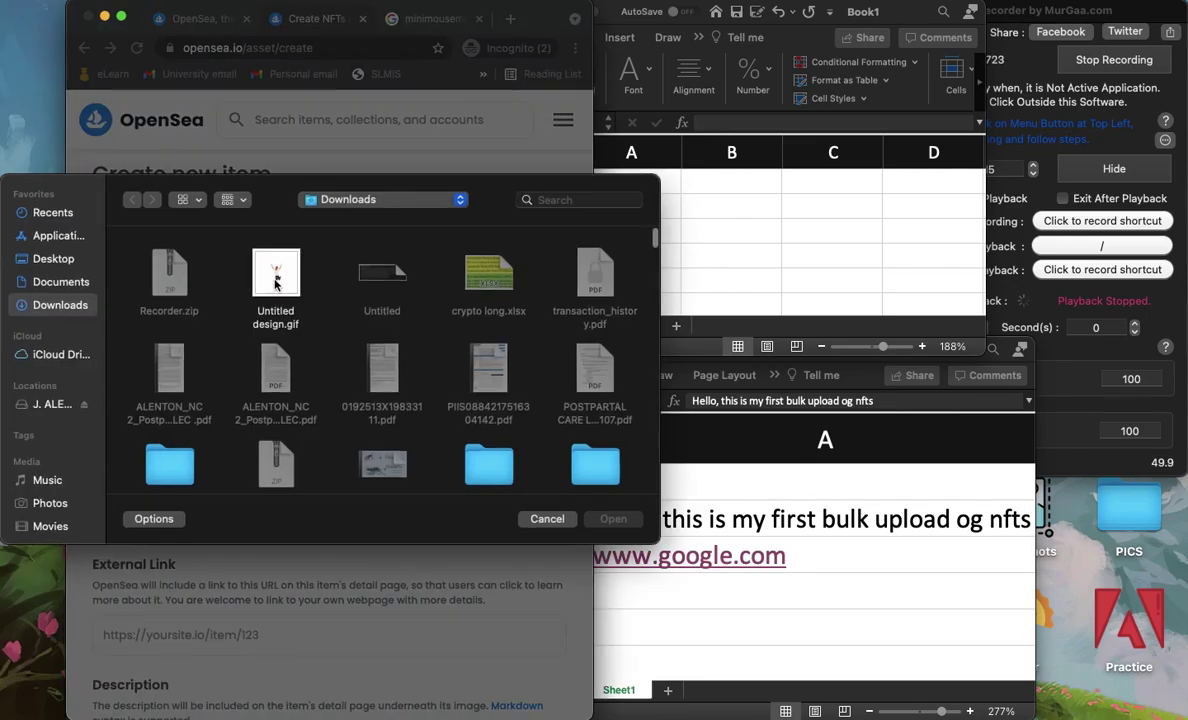
{"action": "double_click", "coordinate": [275, 278]}
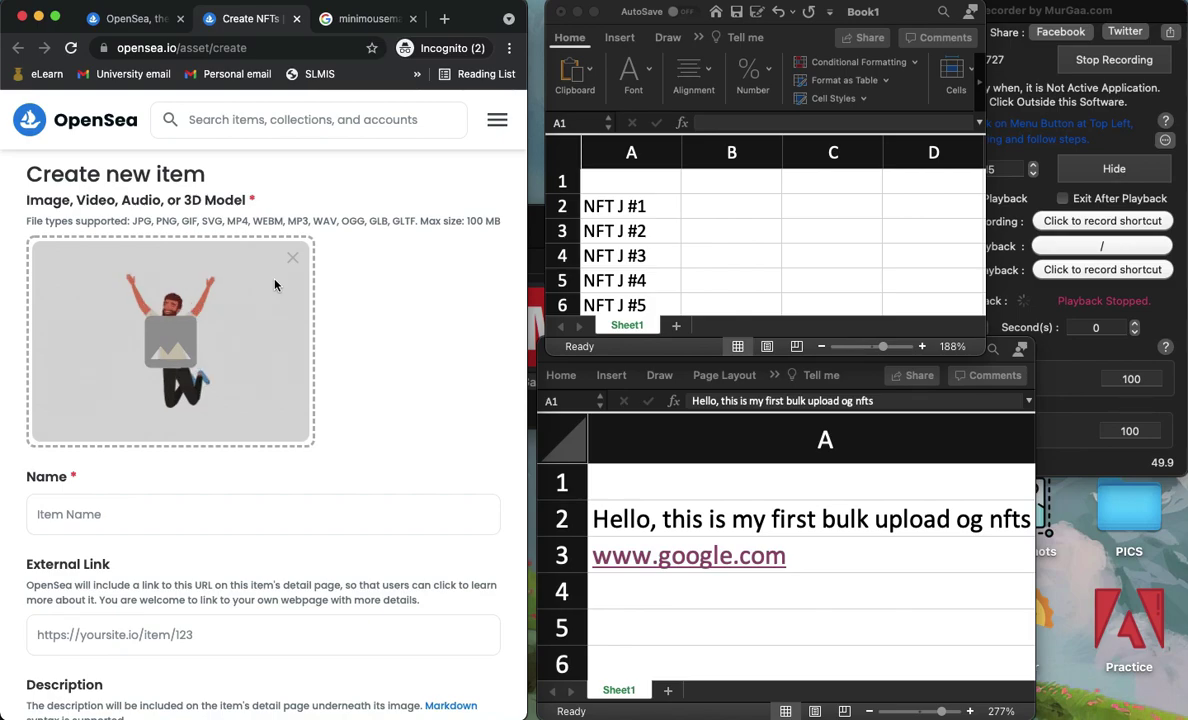
- Select A1 in Book1, move down to A2 and copy 'NFT J #1'
{"action": "left_click", "coordinate": [592, 186]}
{"action": "key", "text": "super+v"}
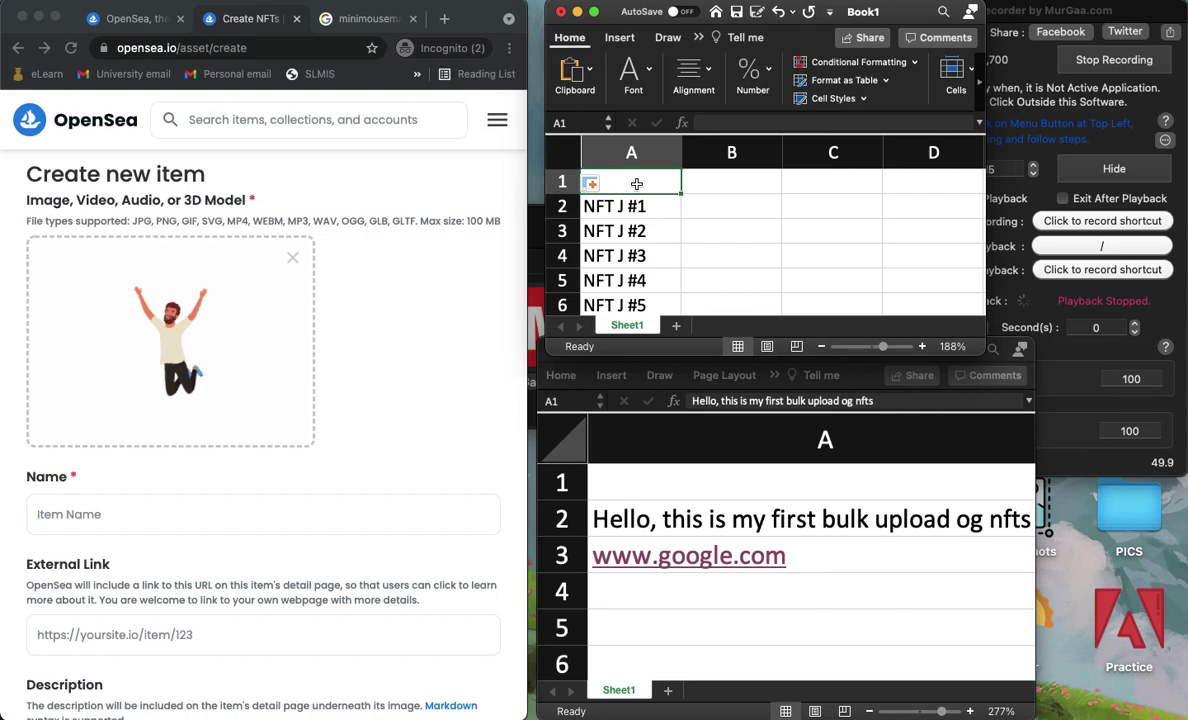
{"action": "key", "text": "Down"}
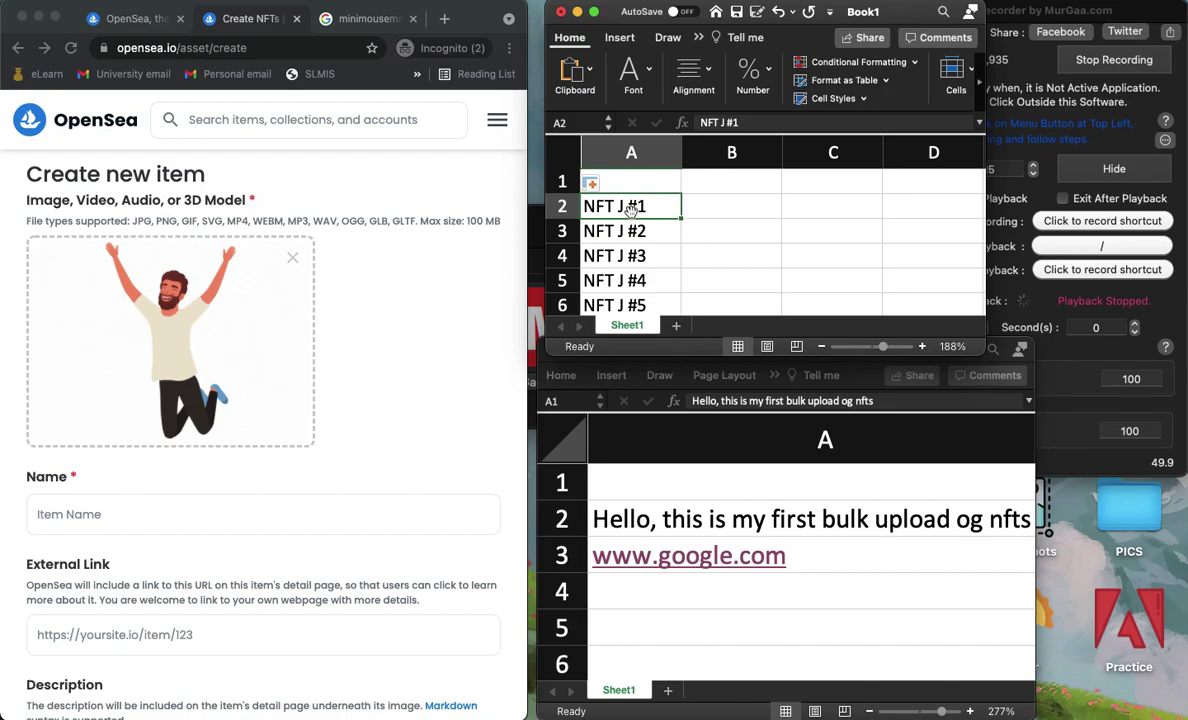
{"action": "key", "text": "super+c"}
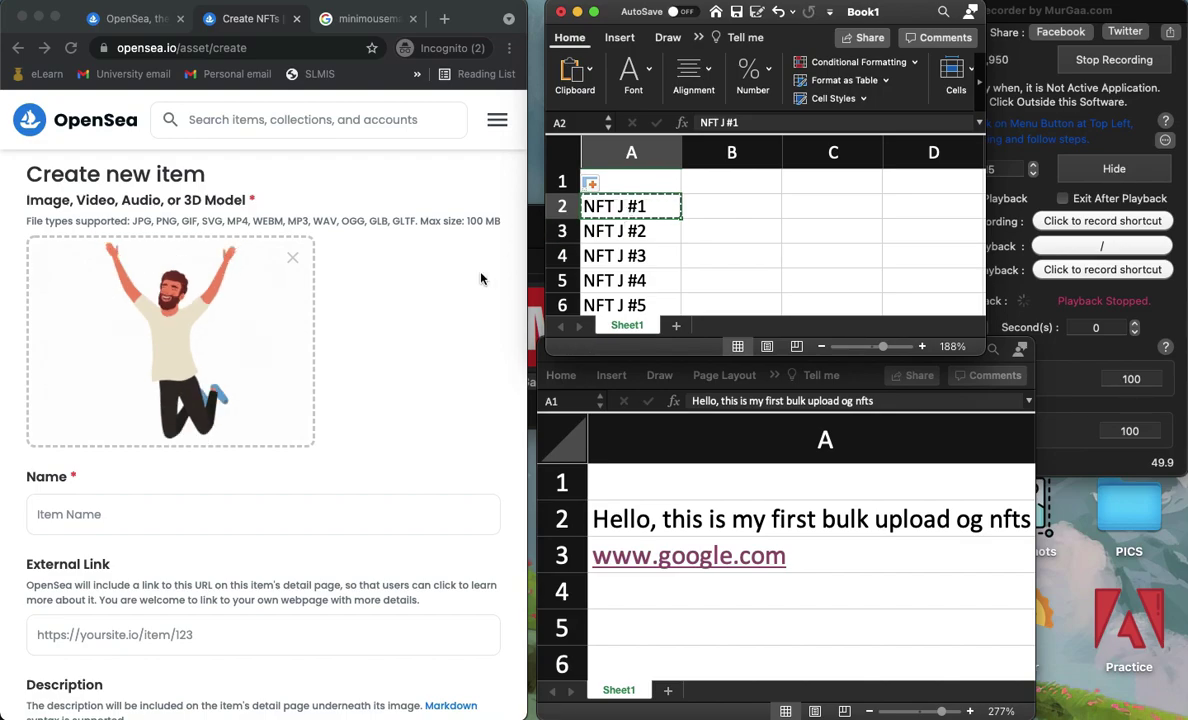
{"action": "left_click", "coordinate": [139, 507]}
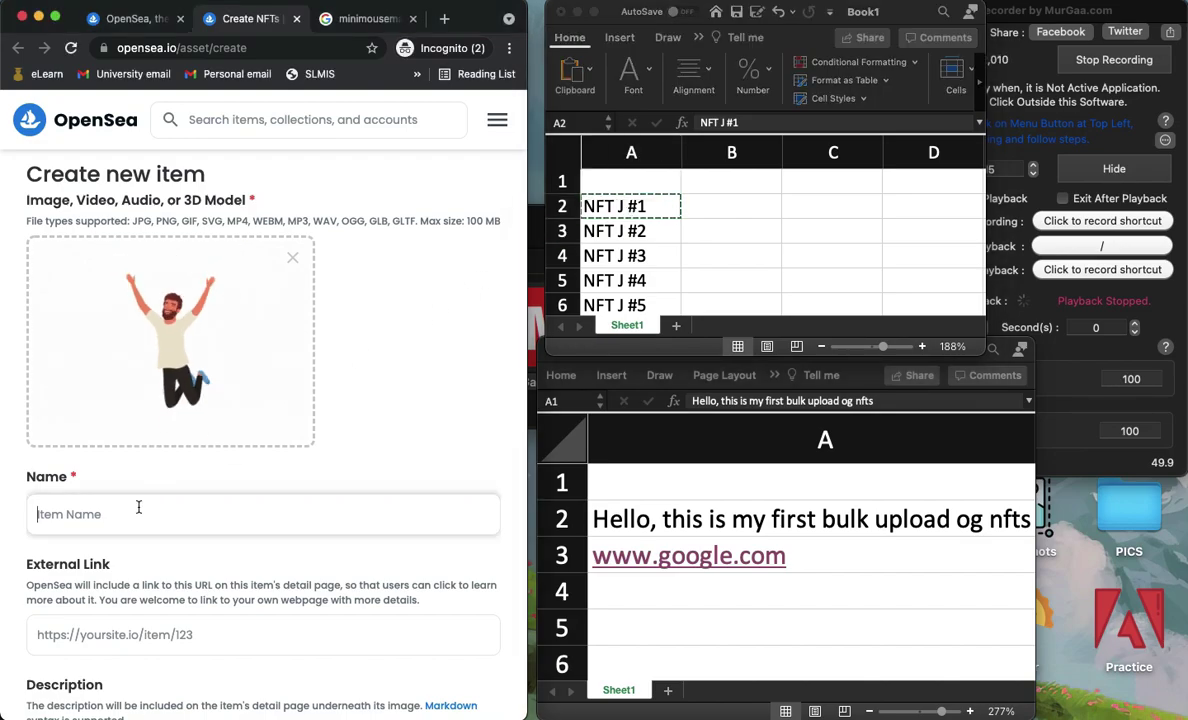
{"action": "key", "text": "super+v"}
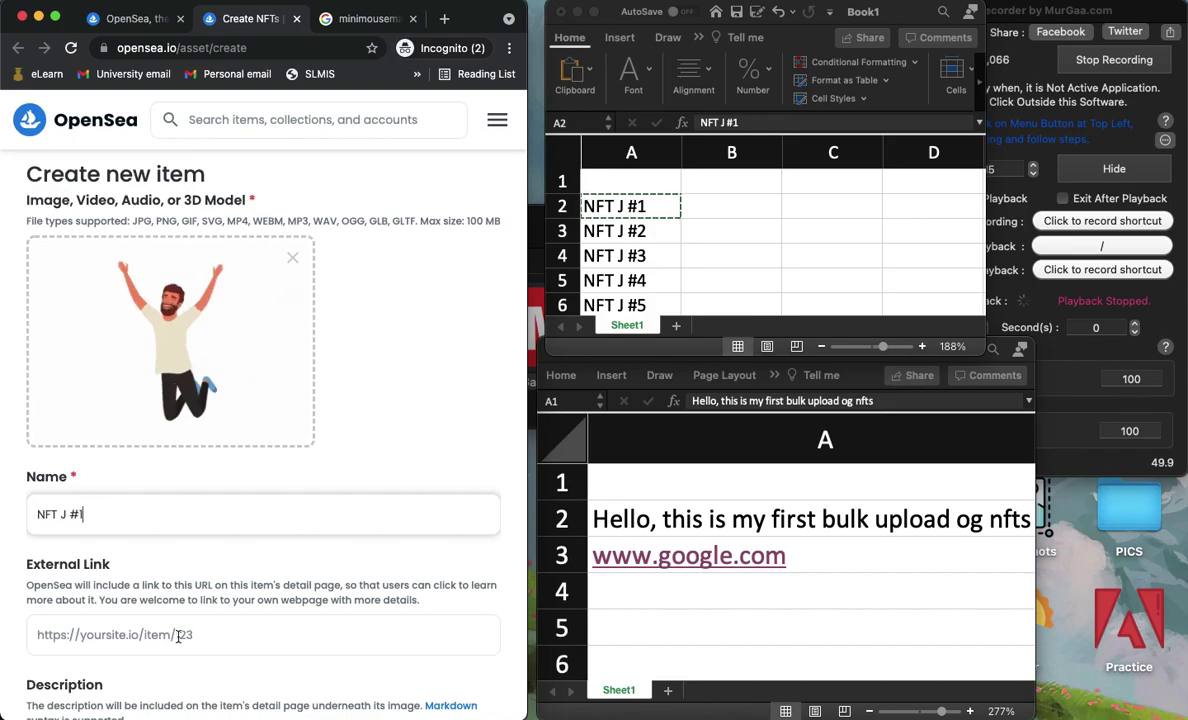
{"action": "left_click", "coordinate": [812, 566]}
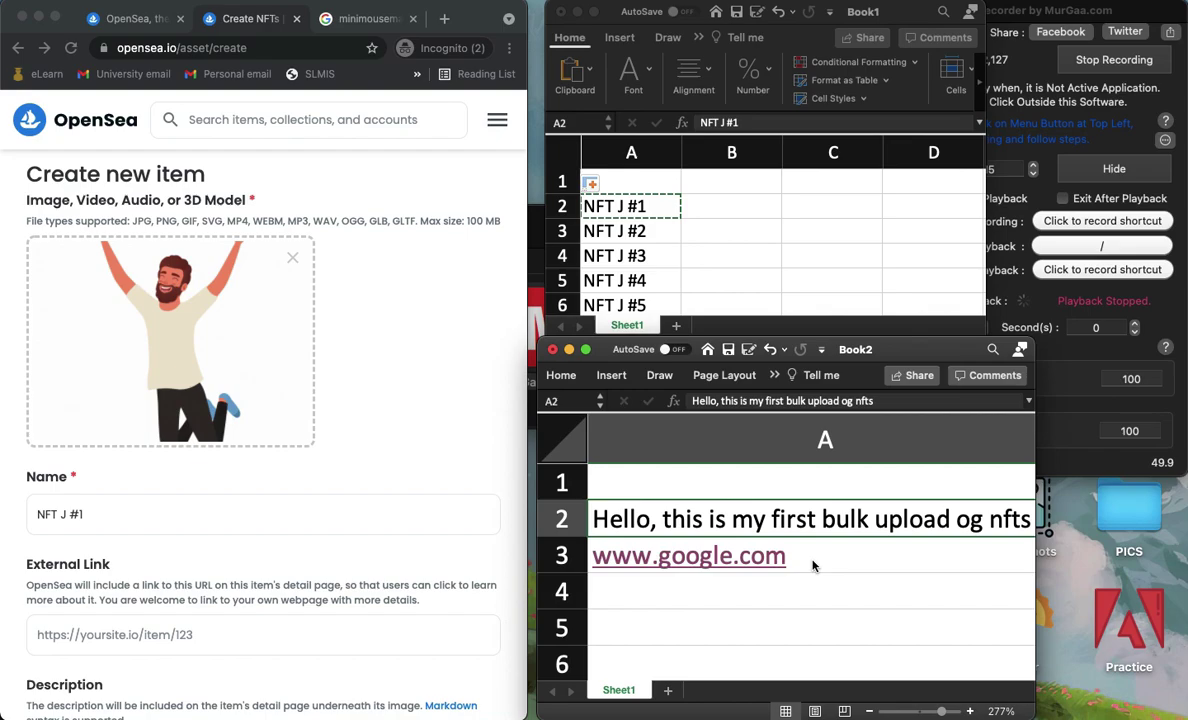
{"action": "left_click", "coordinate": [812, 566]}
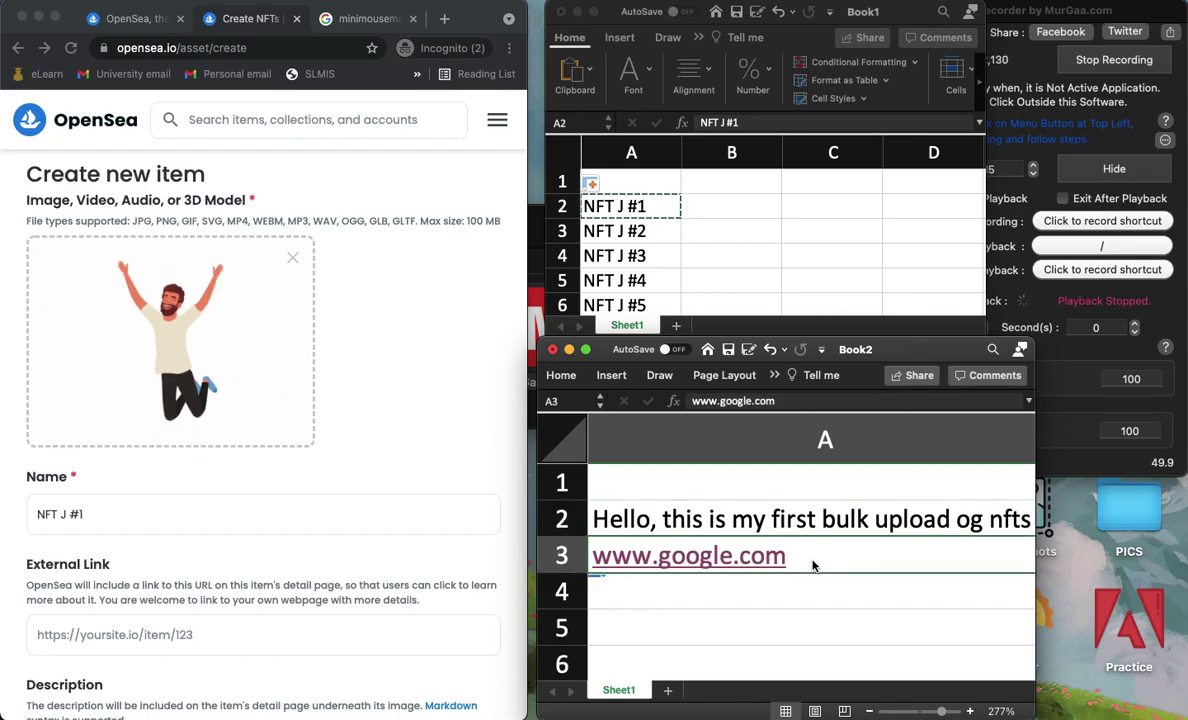
{"action": "key", "text": "super+c"}
{"action": "left_click", "coordinate": [161, 594]}
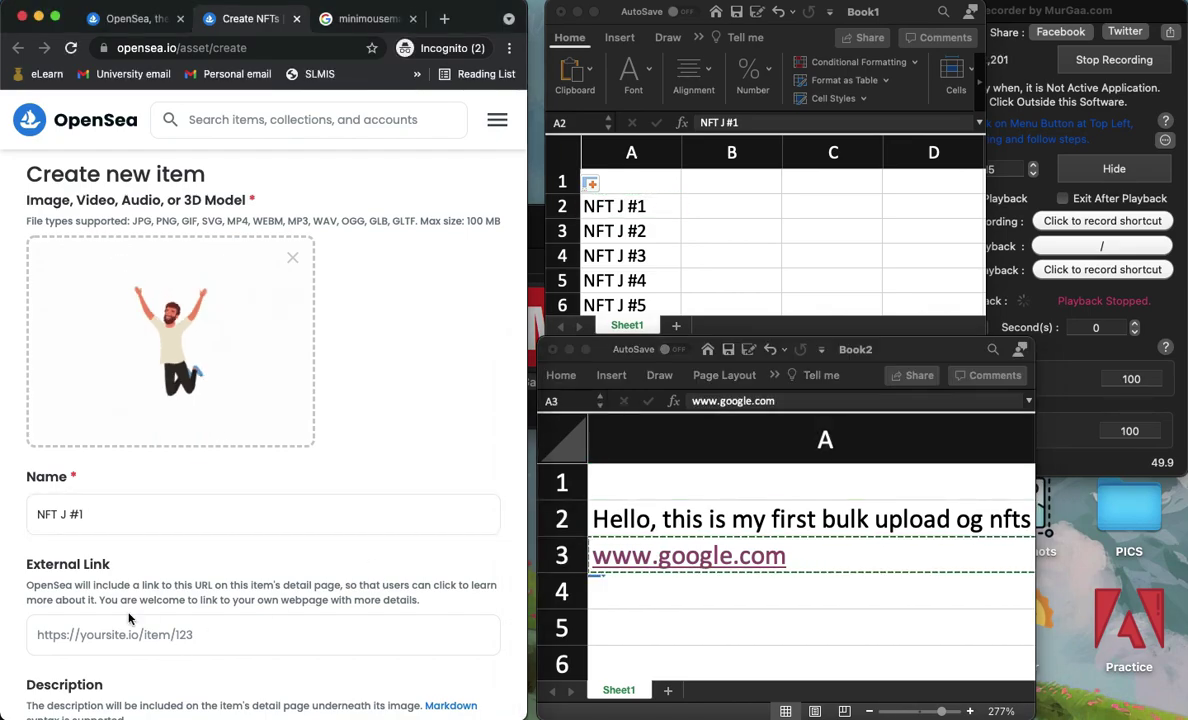
{"action": "left_click", "coordinate": [129, 634]}
{"action": "key", "text": "super+v"}
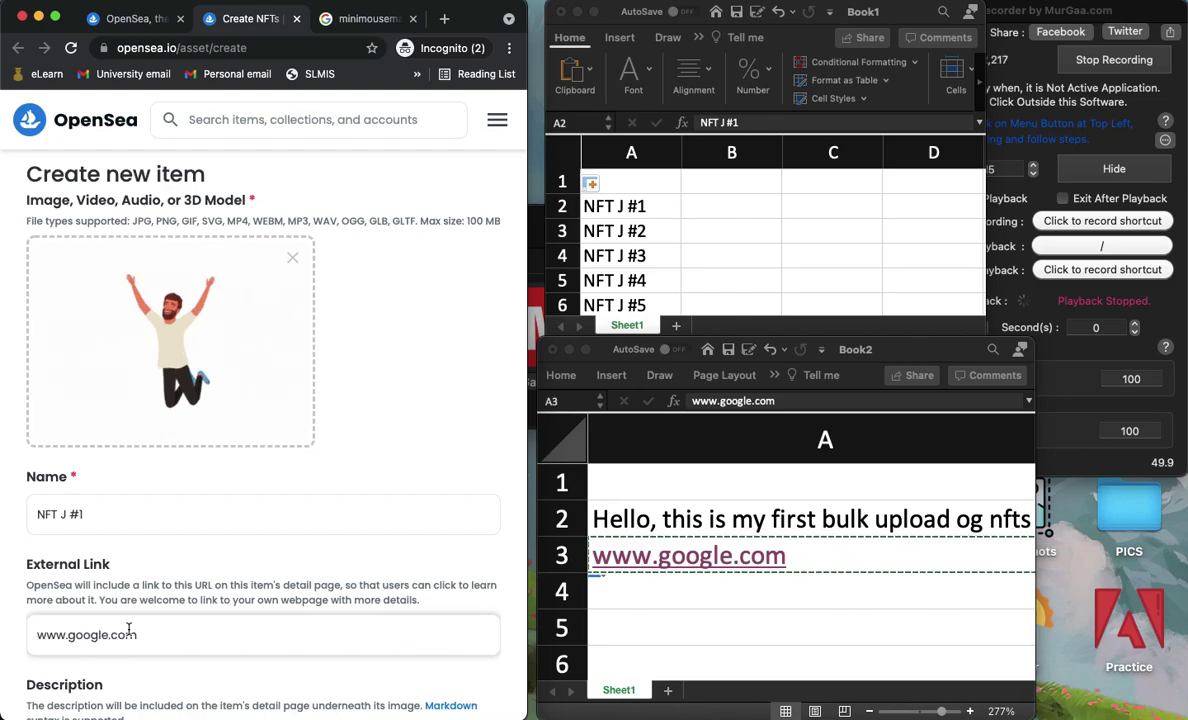
- Paste 'Hello, this is my first bulk upload og nfts' into Description, then review Properties, Supply and Blockchain
{"action": "scroll", "coordinate": [129, 634], "scroll_direction": "down", "scroll_amount": 5}
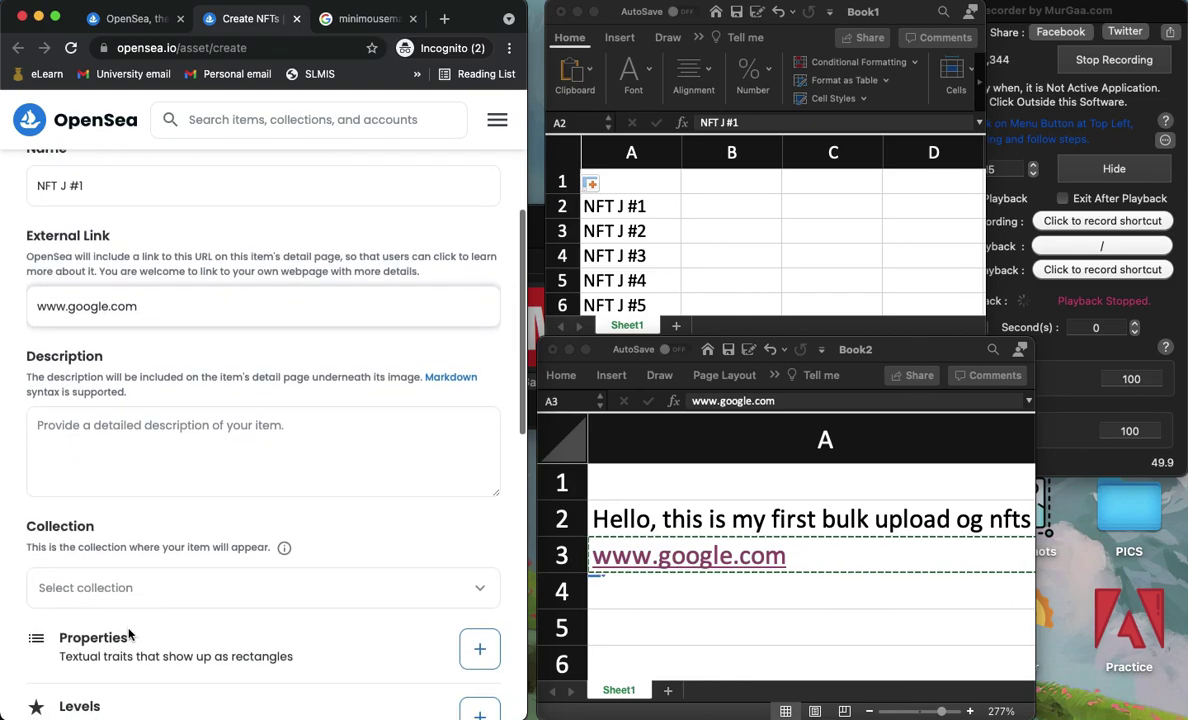
{"action": "left_click", "coordinate": [850, 520]}
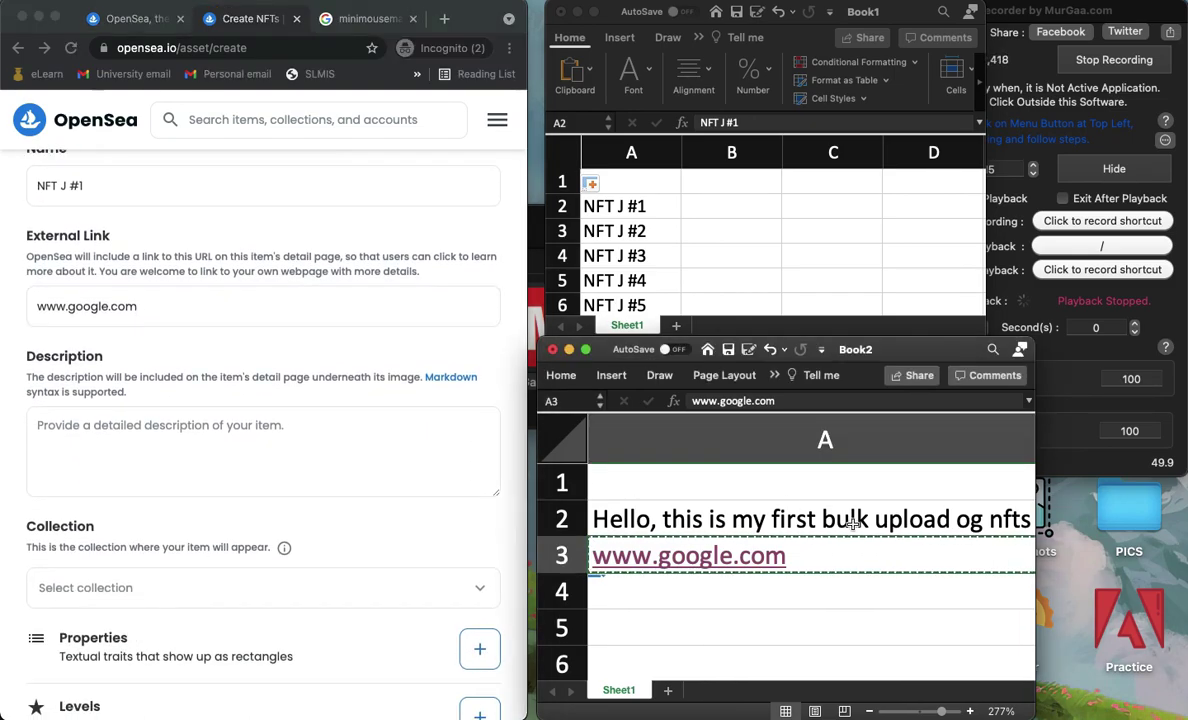
{"action": "key", "text": "super+c"}
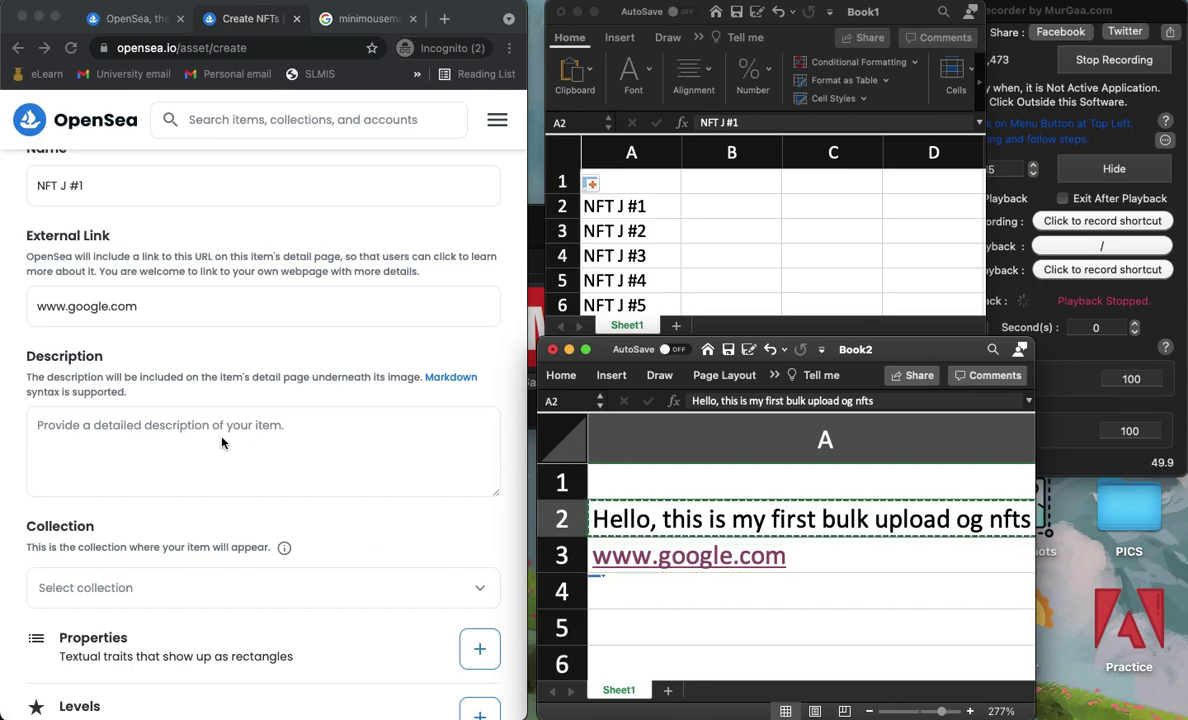
{"action": "left_click", "coordinate": [190, 432]}
{"action": "key", "text": "super+v"}
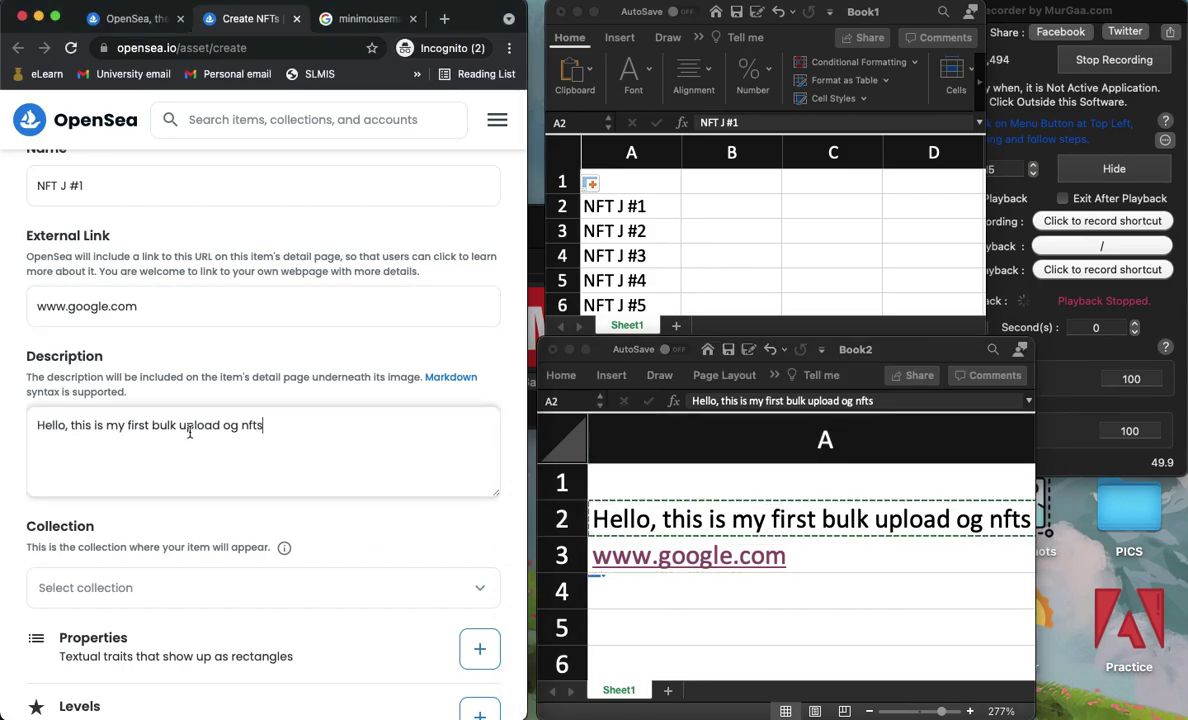
{"action": "scroll", "coordinate": [192, 430], "scroll_direction": "down", "scroll_amount": 5}
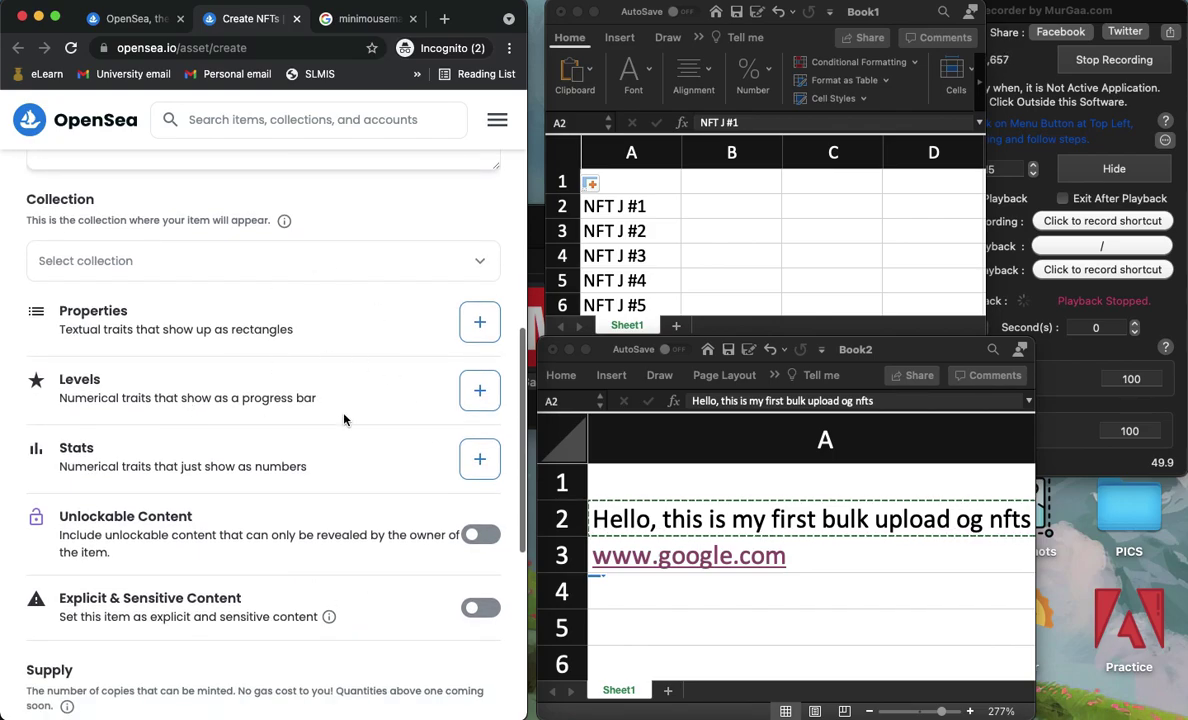
{"action": "scroll", "coordinate": [311, 406], "scroll_direction": "down", "scroll_amount": 2}
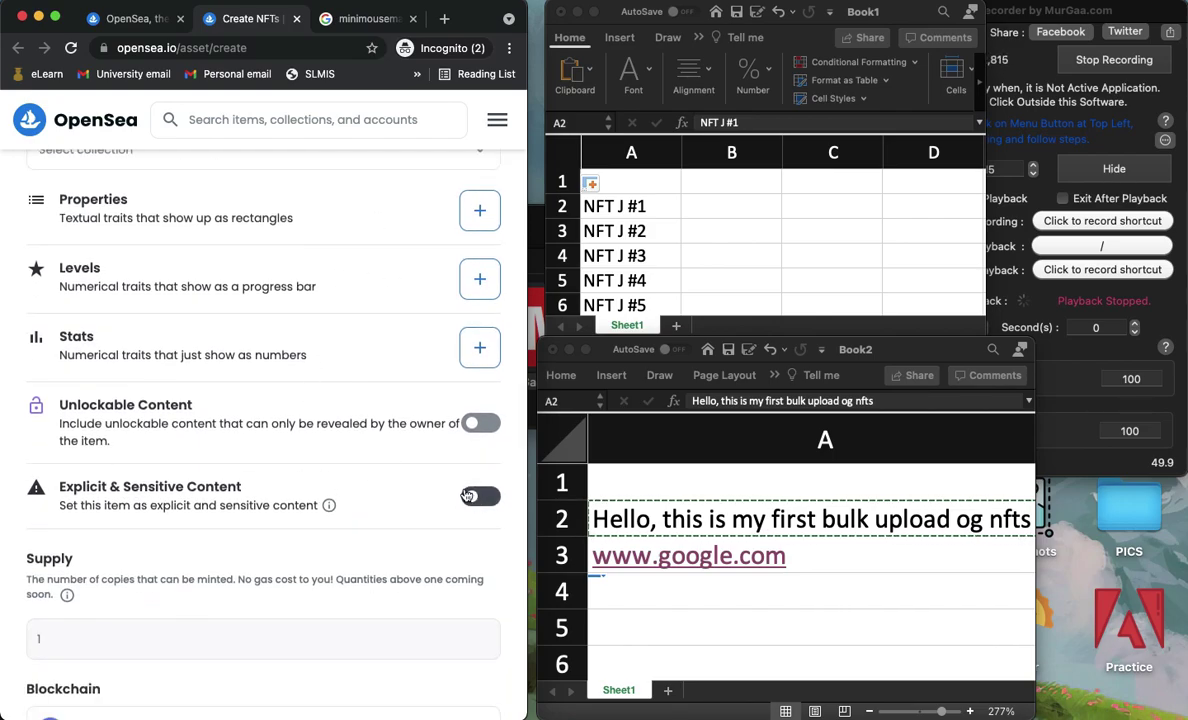
{"action": "scroll", "coordinate": [156, 410], "scroll_direction": "down", "scroll_amount": 4}
{"action": "scroll", "coordinate": [156, 410], "scroll_direction": "down", "scroll_amount": 3}
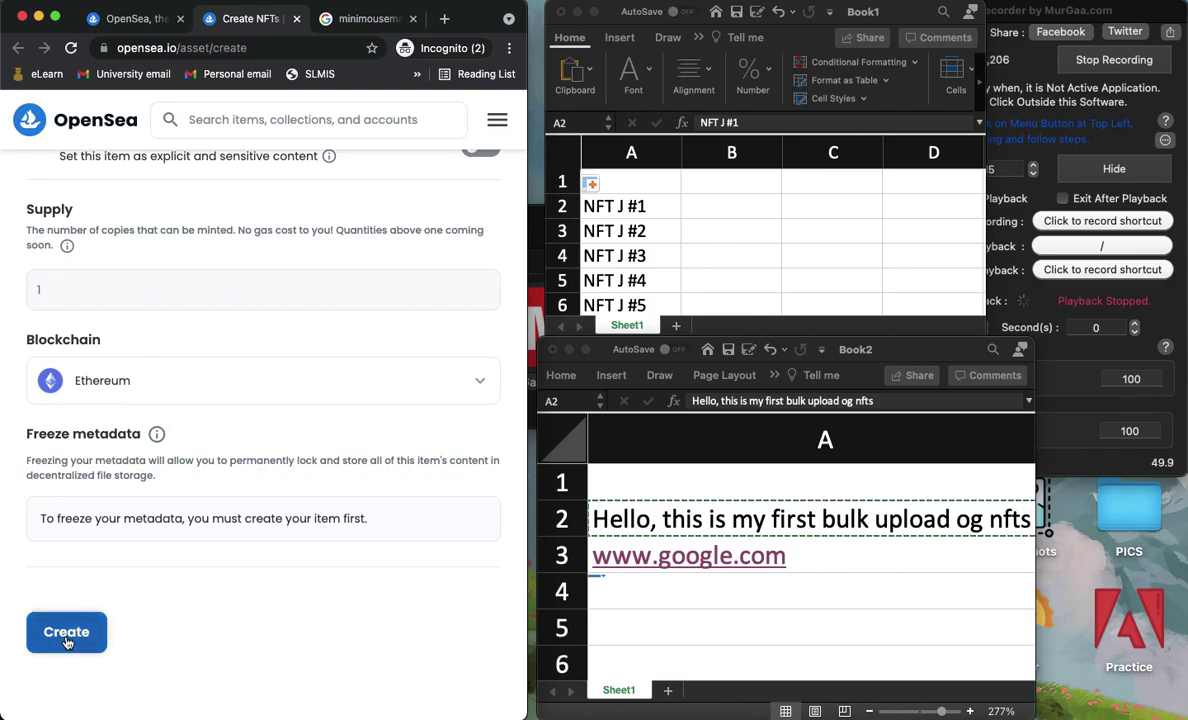
- Create the NFT J #1 item, close its Create NFTs tab, and stop the macro recording
{"action": "left_click", "coordinate": [67, 633]}
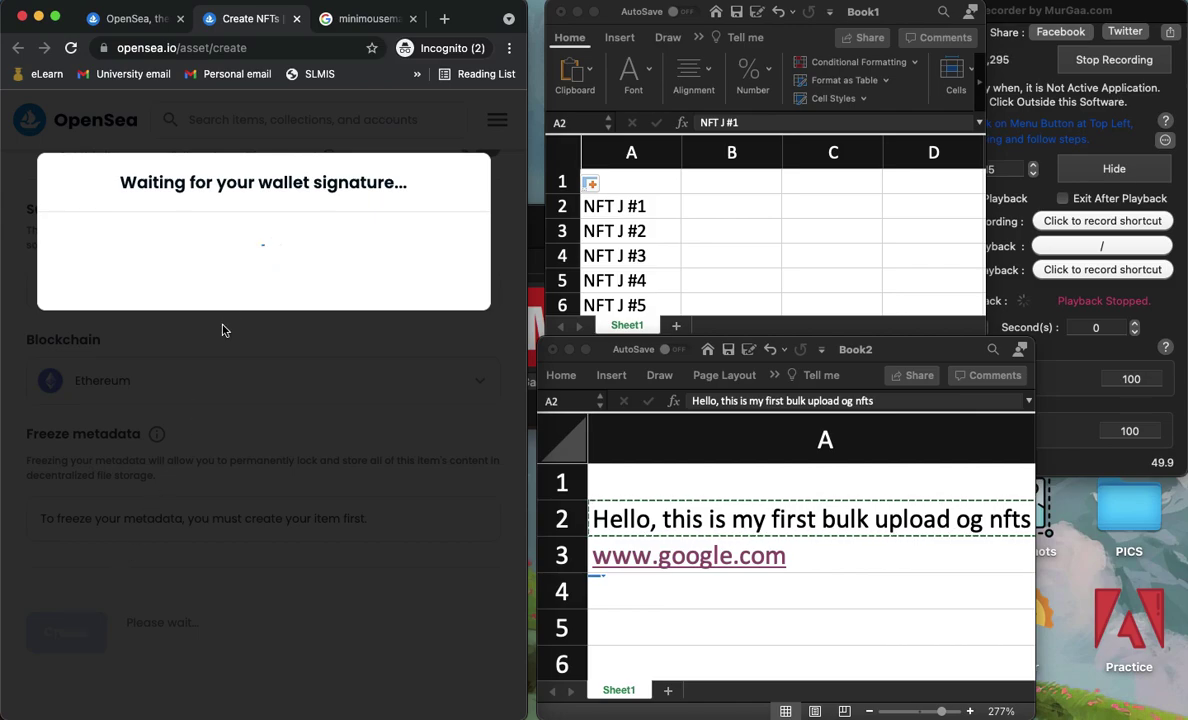
{"action": "left_click", "coordinate": [296, 22]}
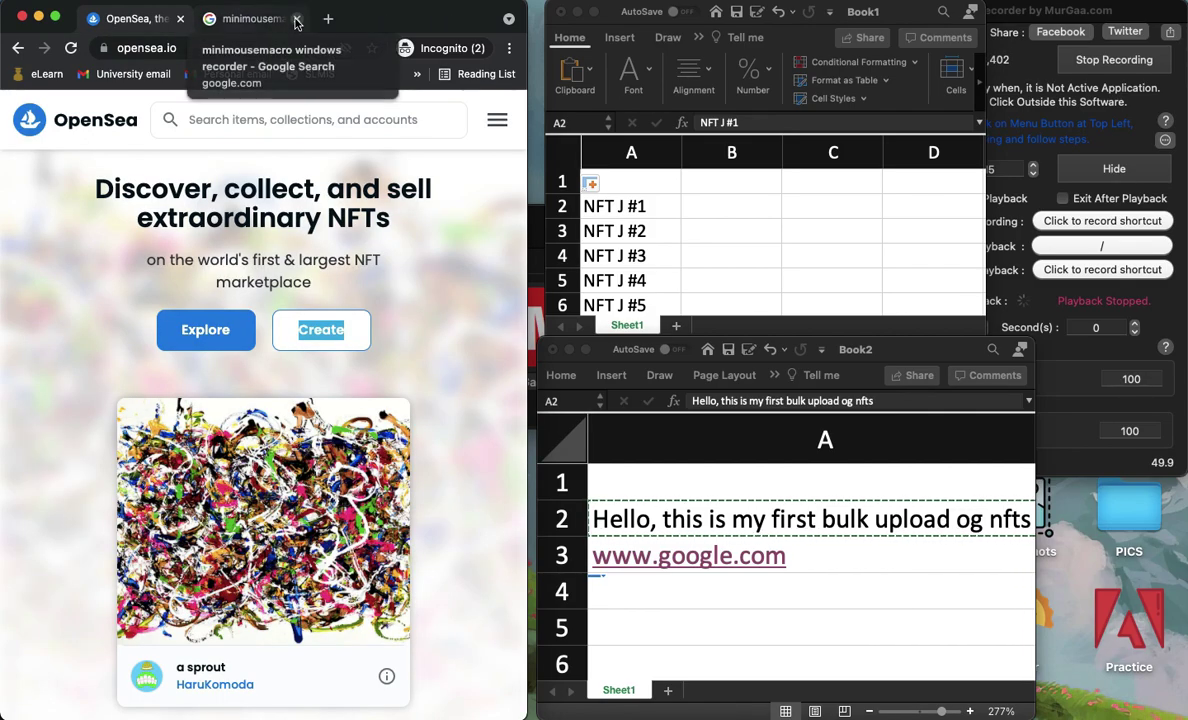
{"action": "left_click", "coordinate": [1085, 59]}
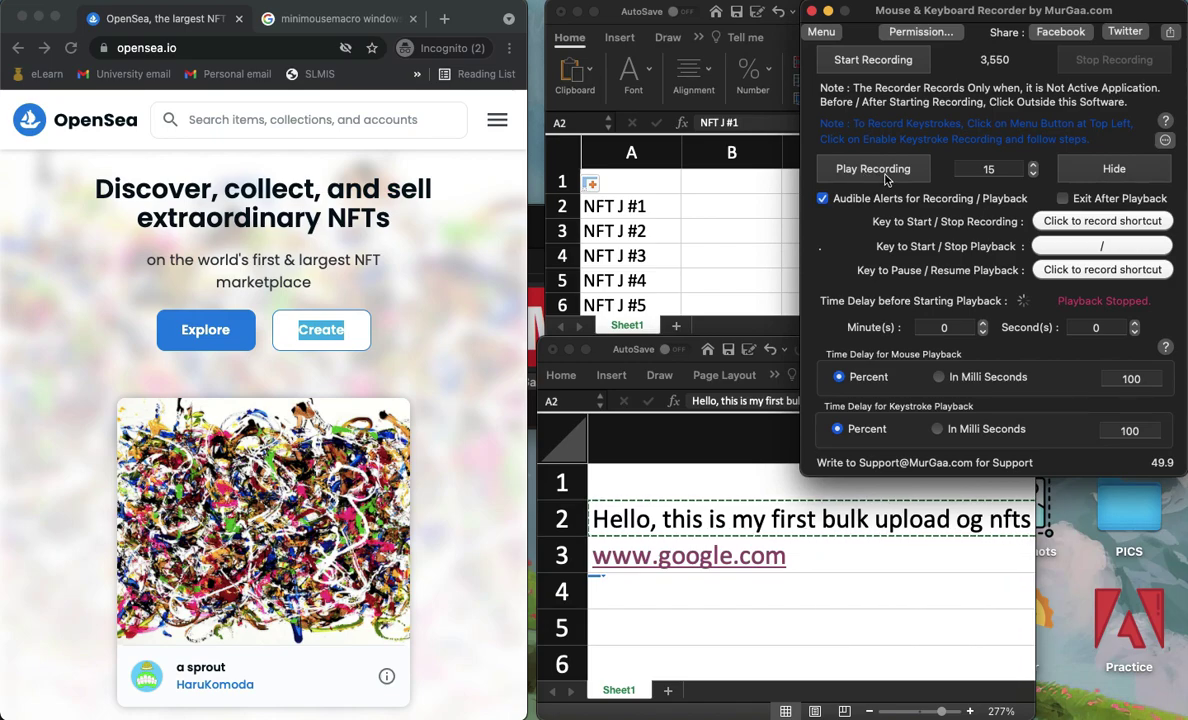
- Set the recorded macro to repeat 15 times and start playing it back
{"action": "left_click", "coordinate": [985, 170]}
{"action": "left_click", "coordinate": [873, 169]}
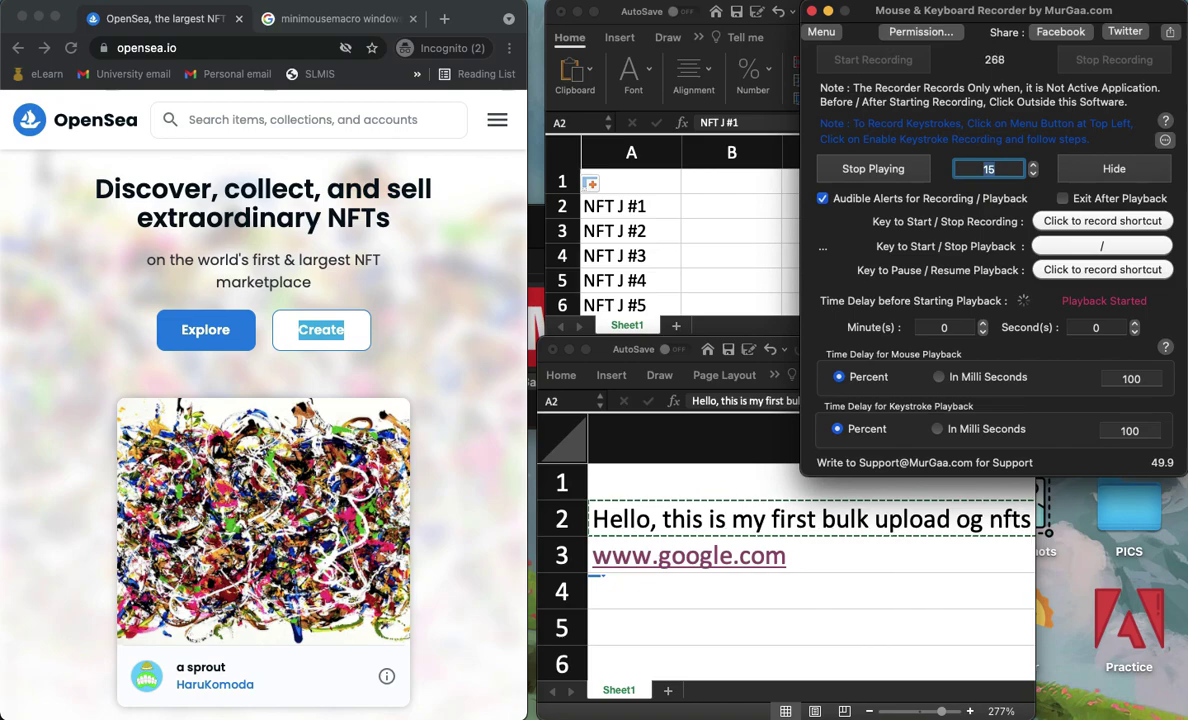
{"action": "right_click", "coordinate": [309, 337]}
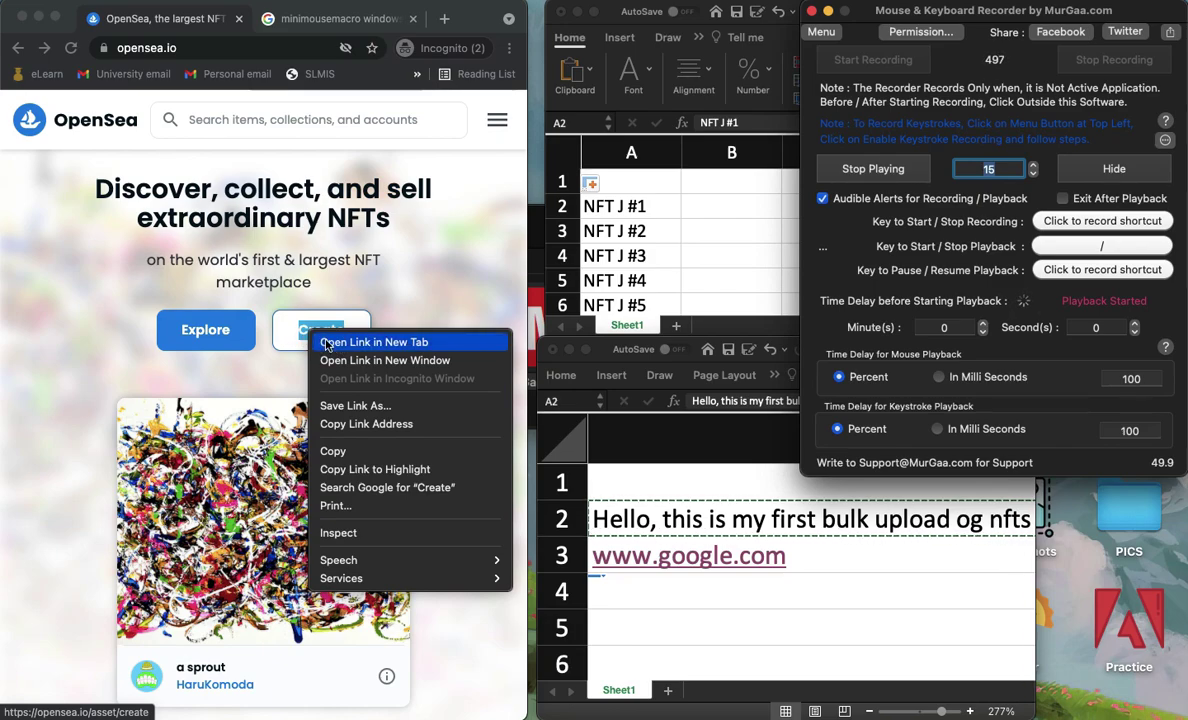
- Open Create new item in a new tab and upload Untitled design.gif as the image
{"action": "left_click", "coordinate": [326, 344]}
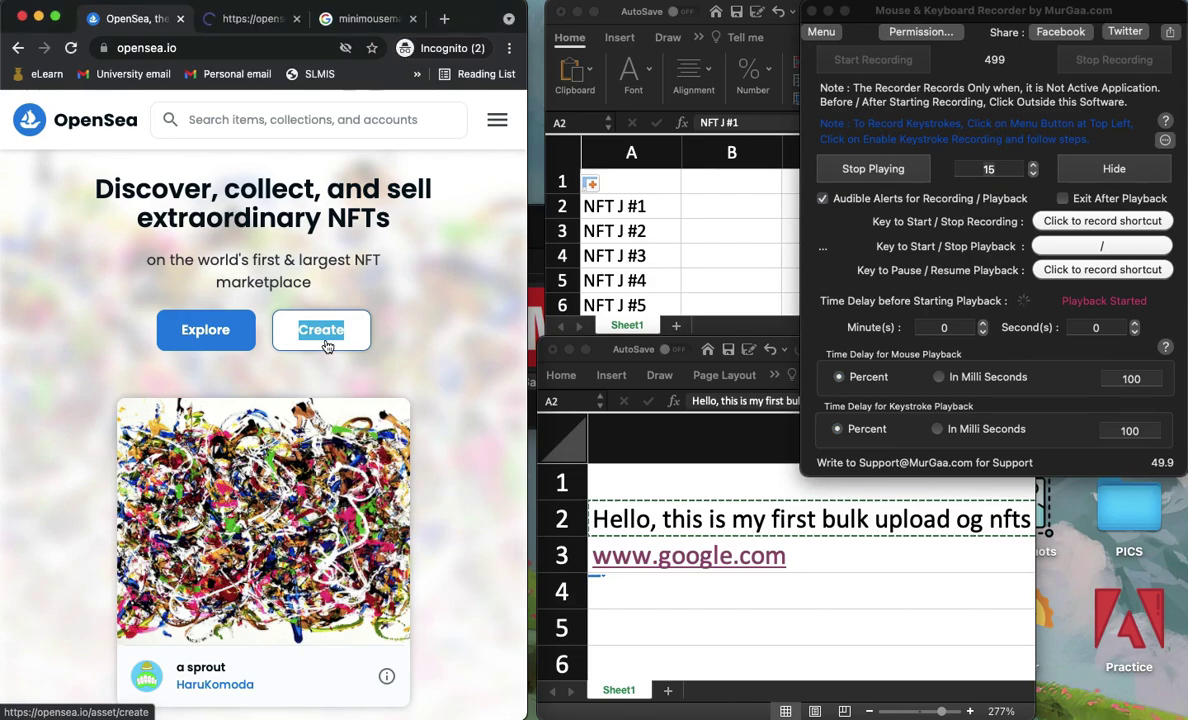
{"action": "left_click", "coordinate": [249, 25]}
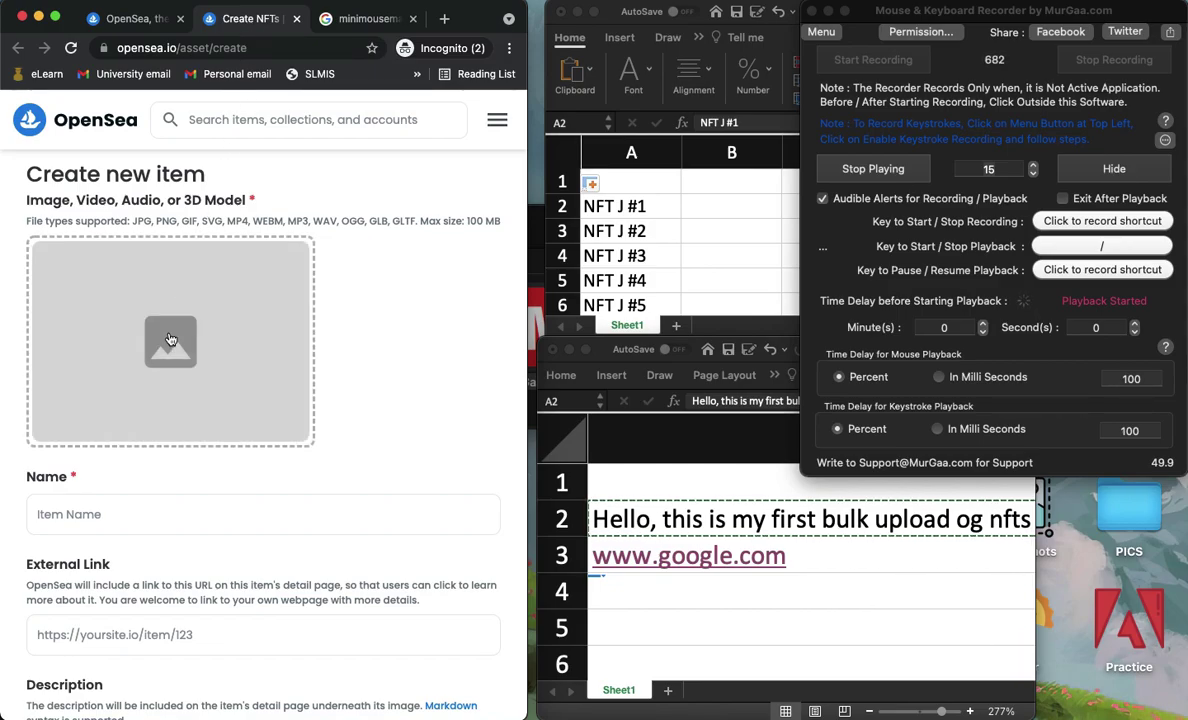
{"action": "left_click", "coordinate": [171, 340]}
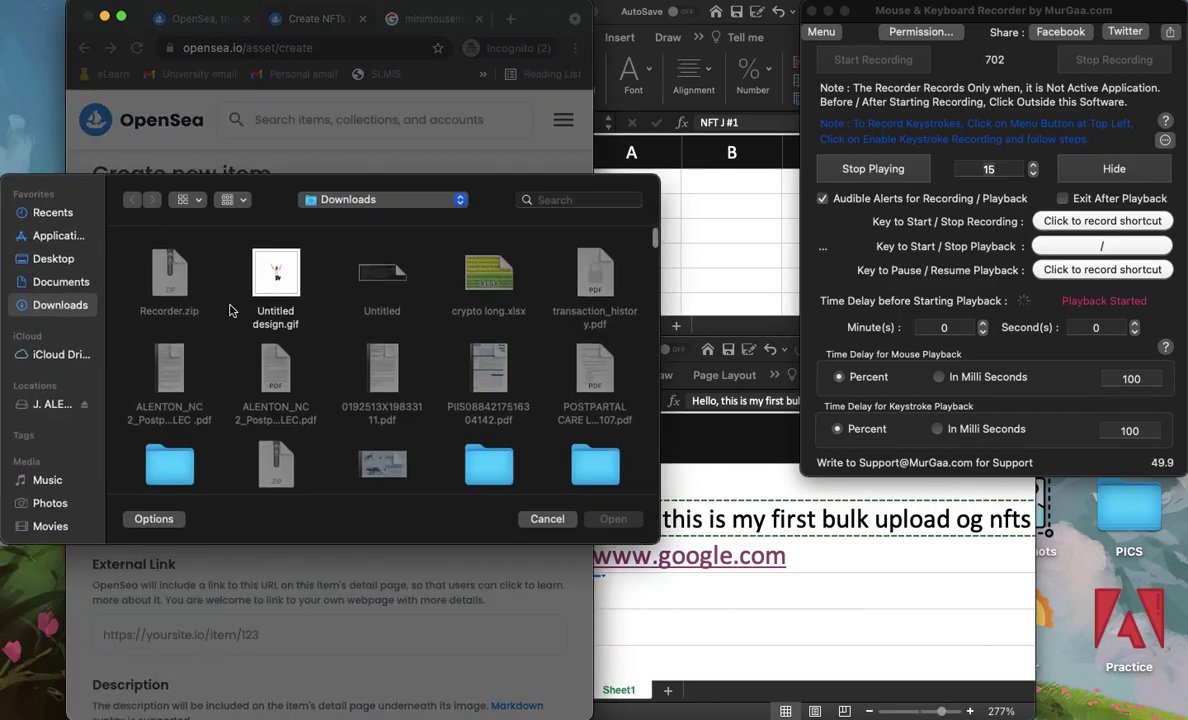
{"action": "double_click", "coordinate": [277, 287]}
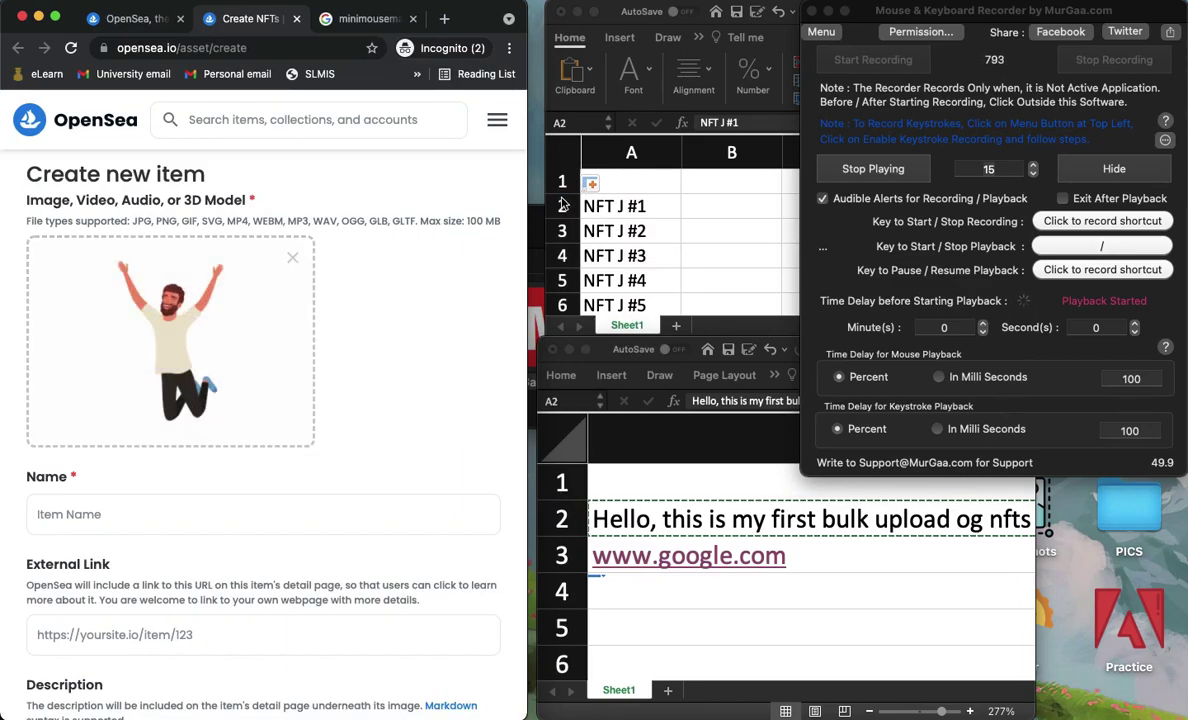
{"action": "left_click", "coordinate": [607, 193]}
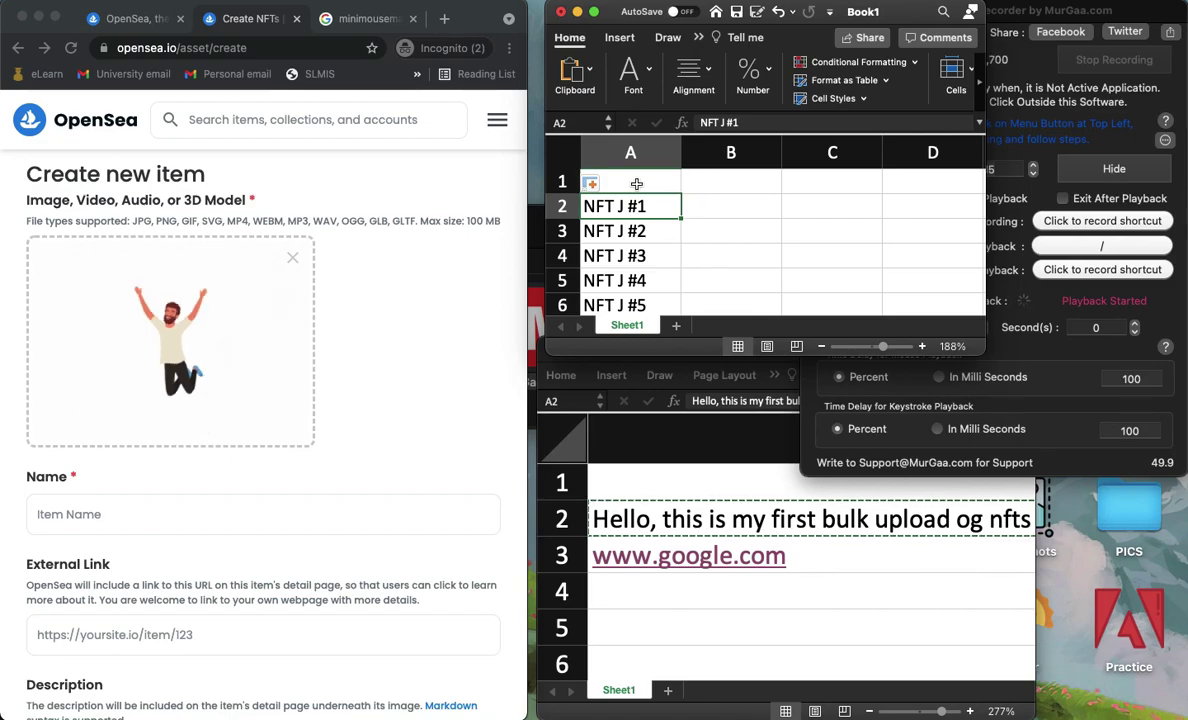
- Copy NFT J #2 from Book1 cell A3 and paste it as the item name
{"action": "key", "text": "Down"}
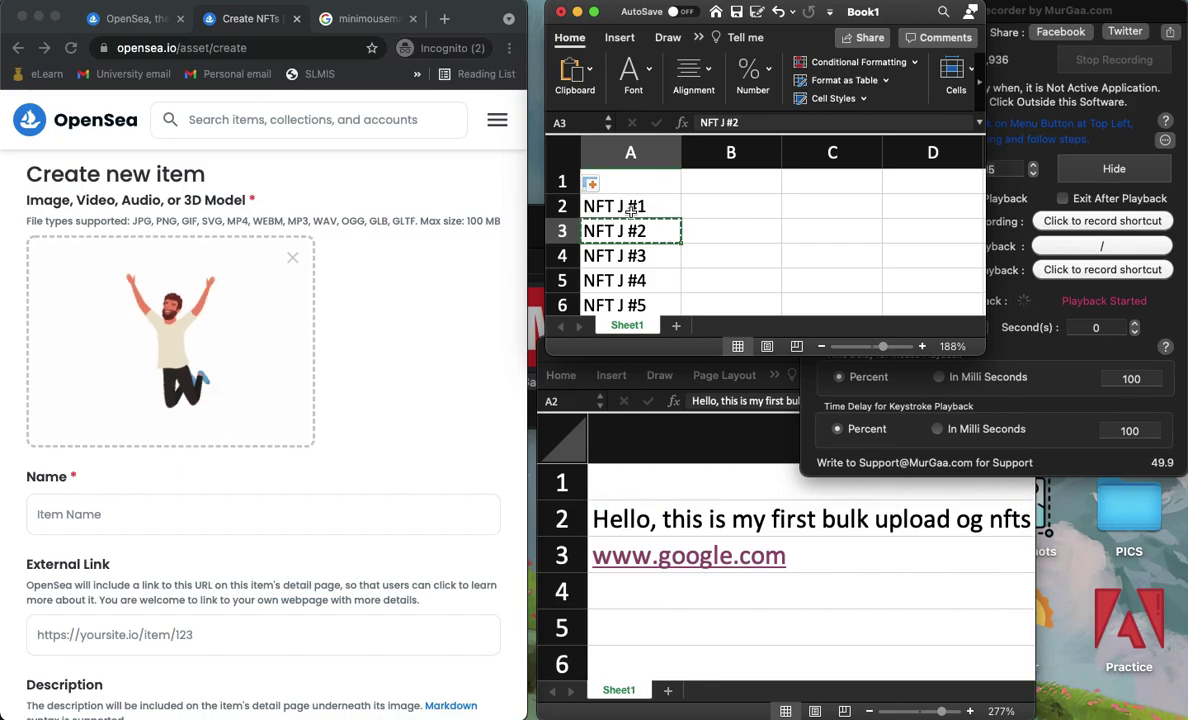
{"action": "key", "text": "super+c"}
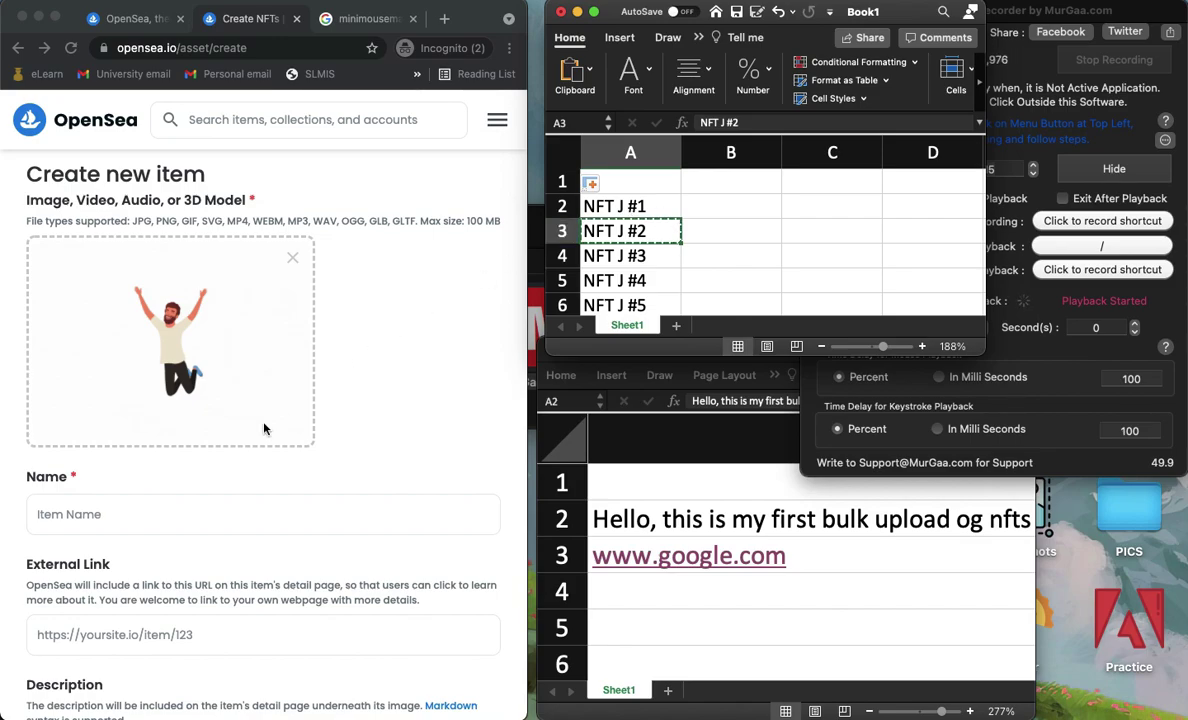
{"action": "left_click", "coordinate": [153, 465]}
{"action": "left_click", "coordinate": [139, 513]}
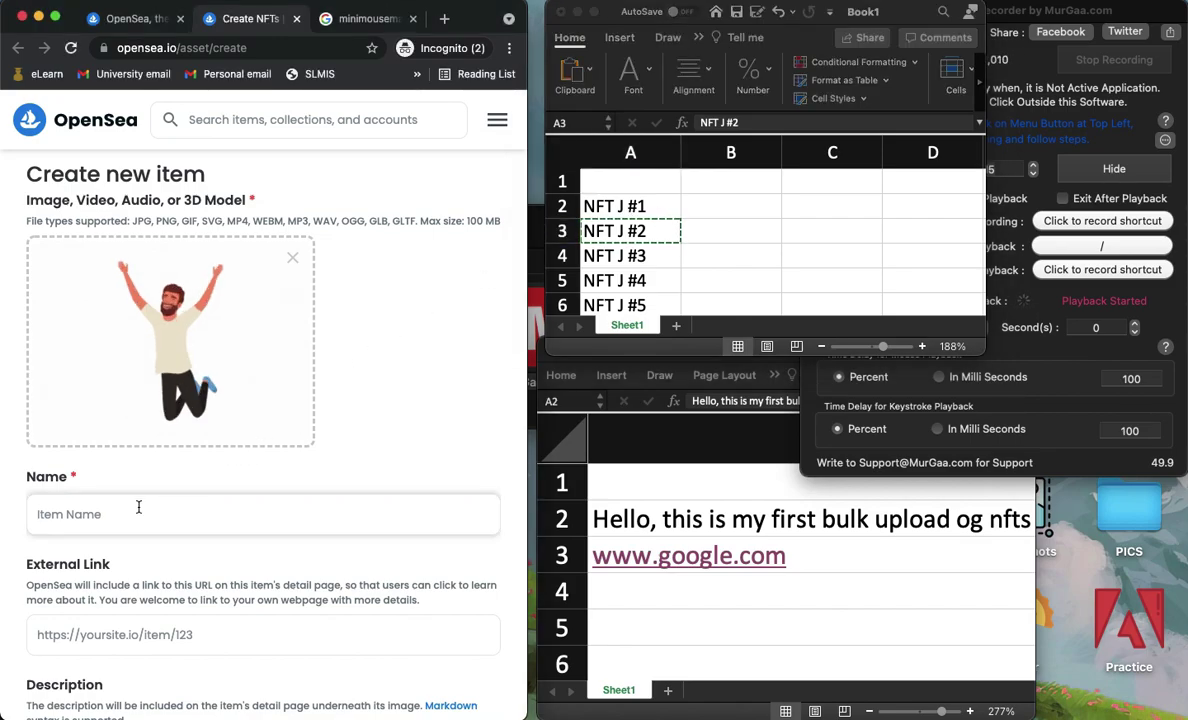
{"action": "key", "text": "super+v"}
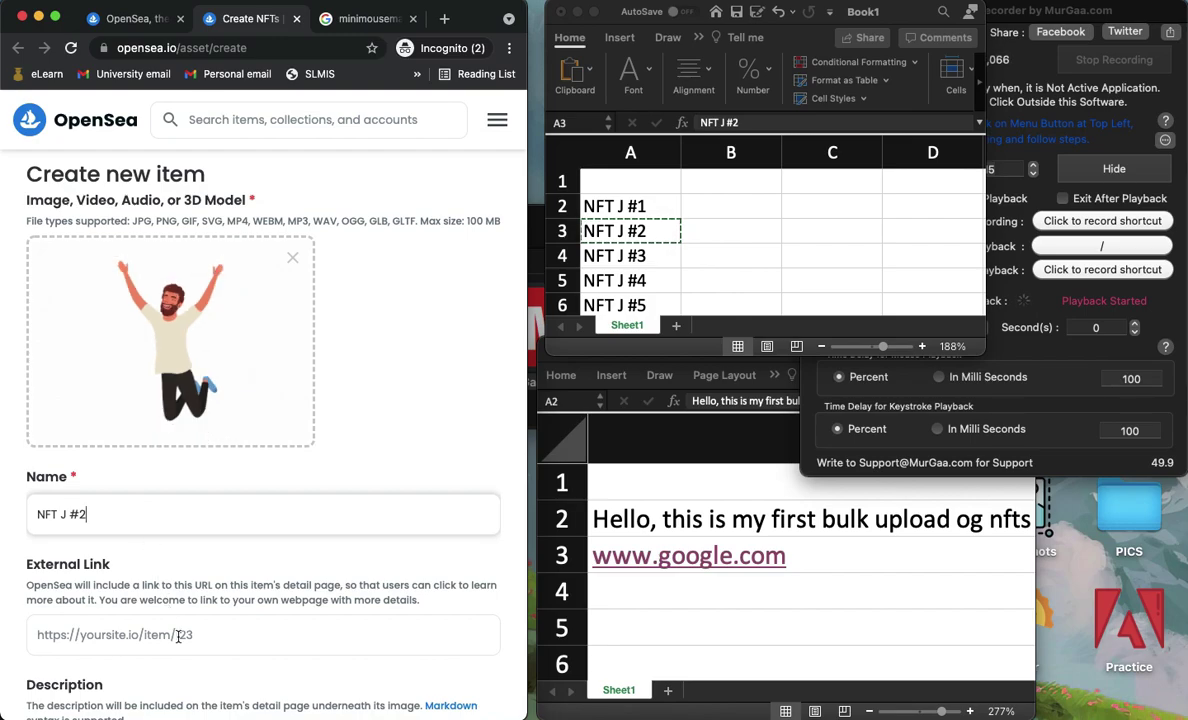
{"action": "left_click", "coordinate": [812, 566]}
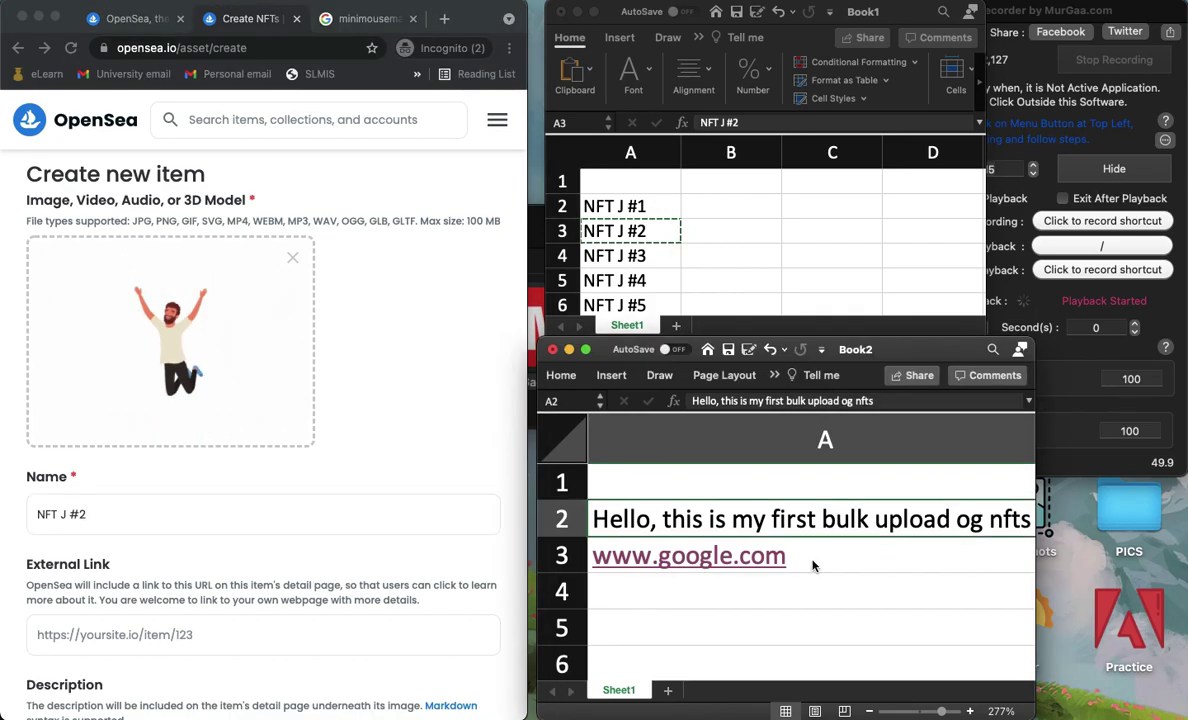
{"action": "left_click", "coordinate": [812, 566]}
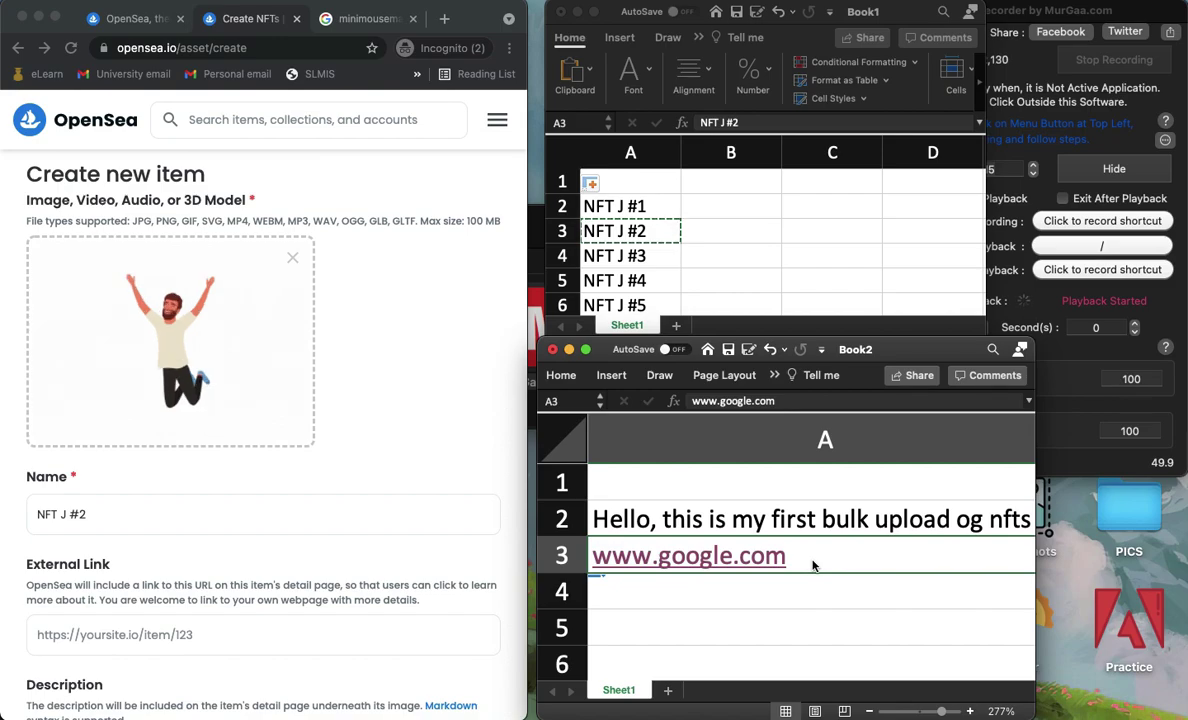
{"action": "key", "text": "super+c"}
{"action": "left_click", "coordinate": [161, 594]}
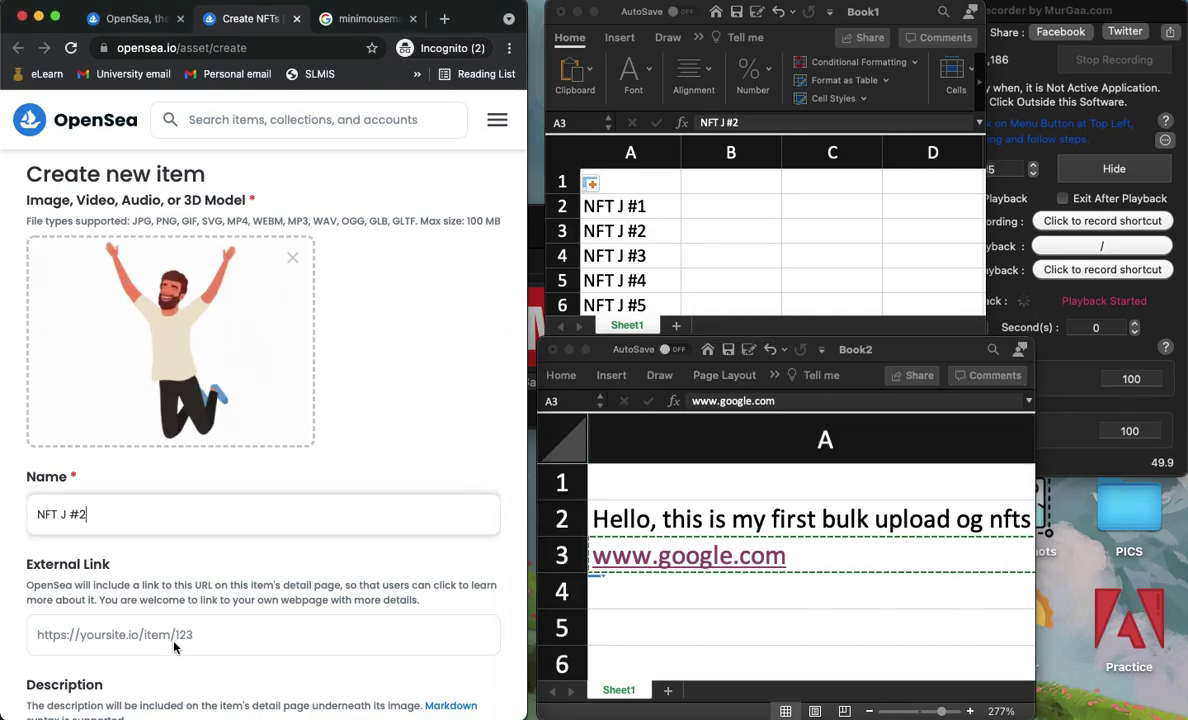
{"action": "left_click", "coordinate": [128, 632]}
{"action": "key", "text": "super+v"}
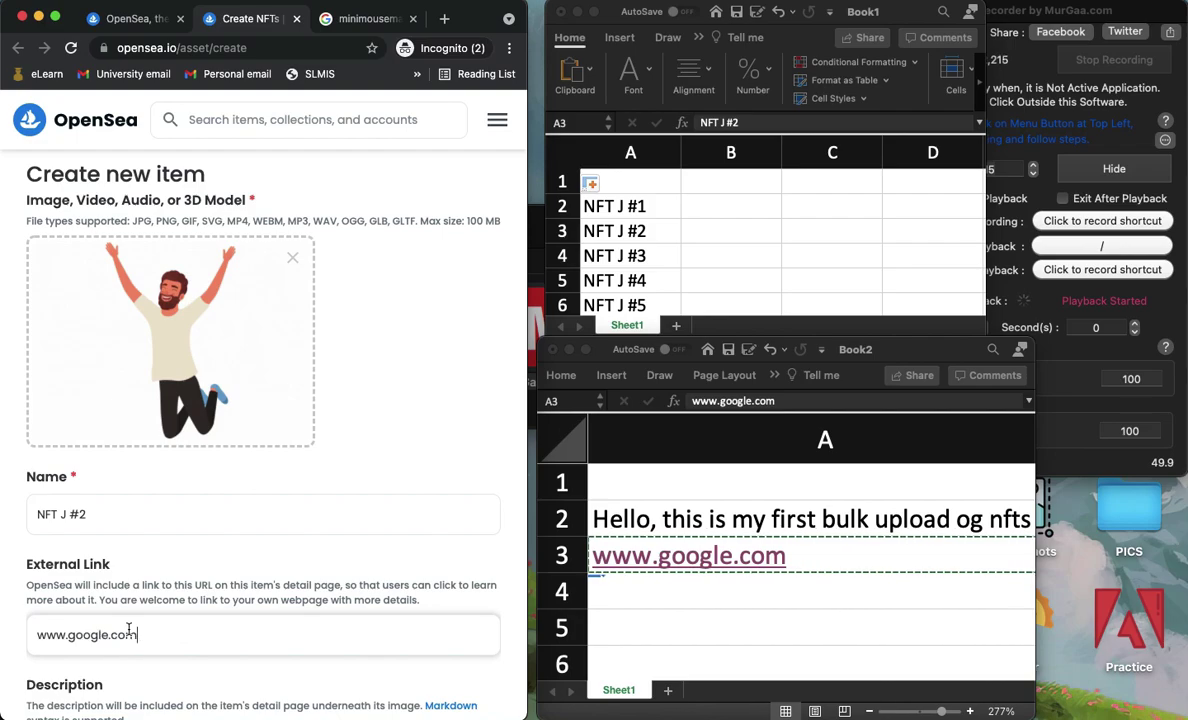
- Paste the Book2 A2 sentence 'Hello, this is my first bulk upload og nfts' as the description
{"action": "scroll", "coordinate": [128, 632], "scroll_direction": "down", "scroll_amount": 5}
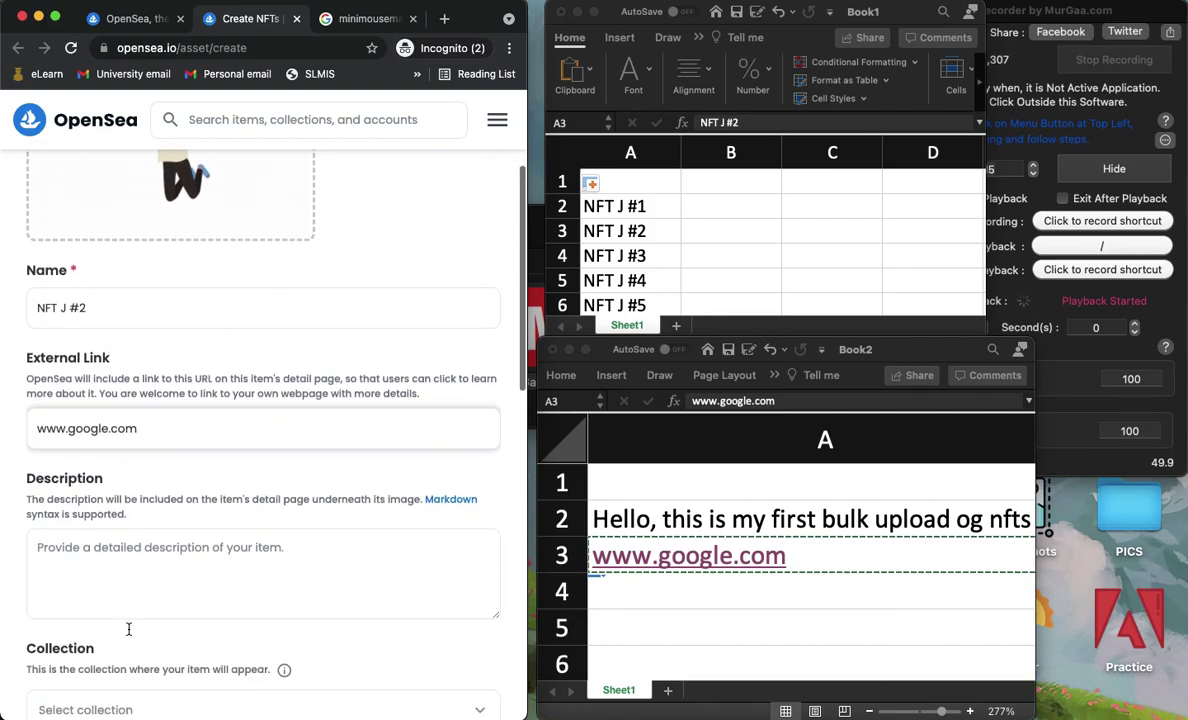
{"action": "scroll", "coordinate": [128, 632], "scroll_direction": "down", "scroll_amount": 1}
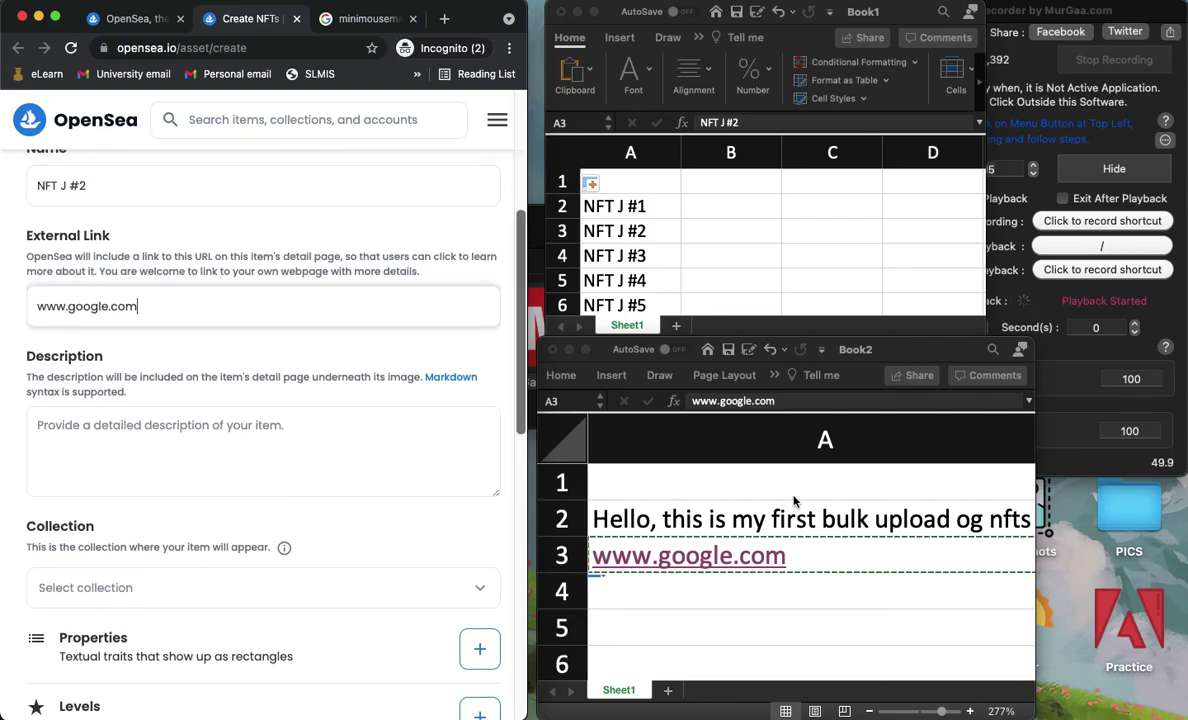
{"action": "left_click", "coordinate": [801, 528]}
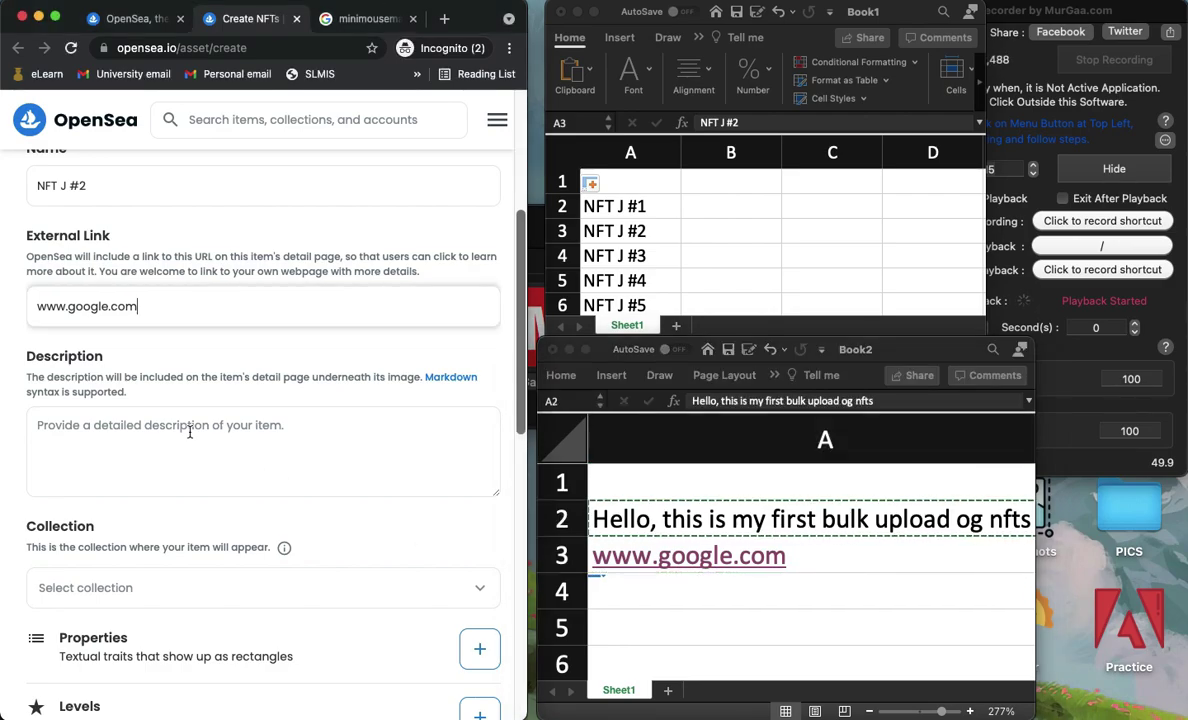
{"action": "left_click", "coordinate": [187, 430]}
{"action": "key", "text": "super+v"}
- Submit NFT J #2 with the Create button at the bottom of the form
{"action": "scroll", "coordinate": [189, 430], "scroll_direction": "down", "scroll_amount": 5}
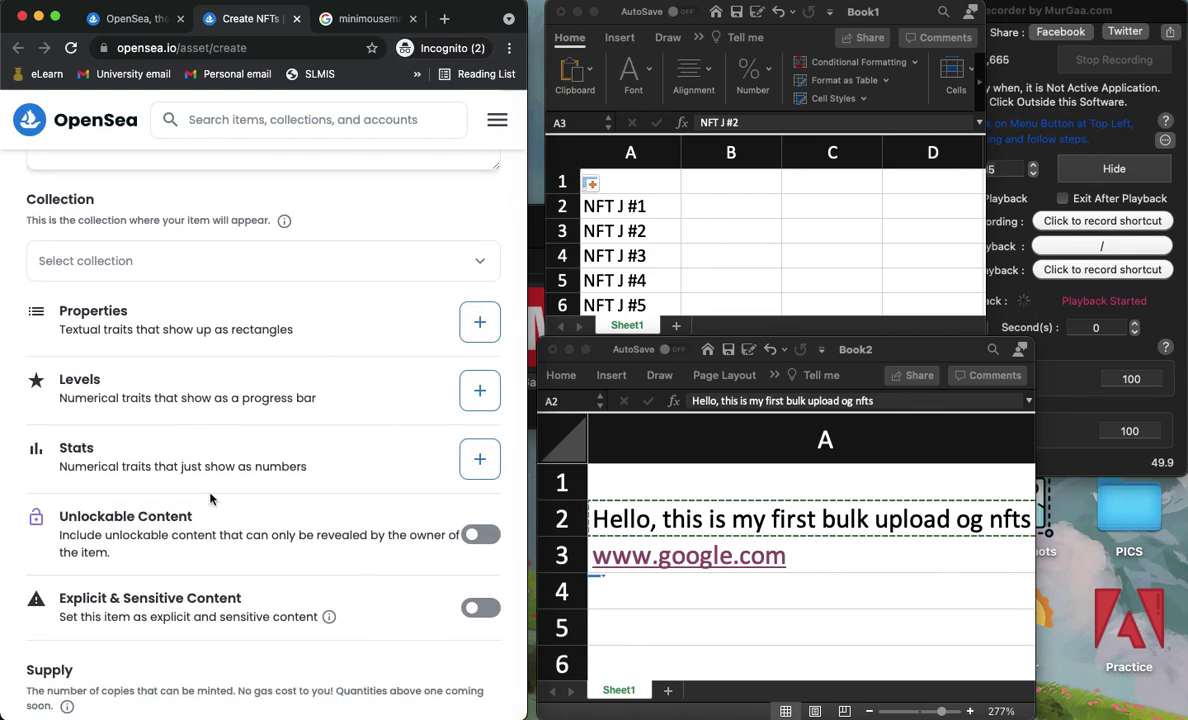
{"action": "scroll", "coordinate": [290, 390], "scroll_direction": "down", "scroll_amount": 2}
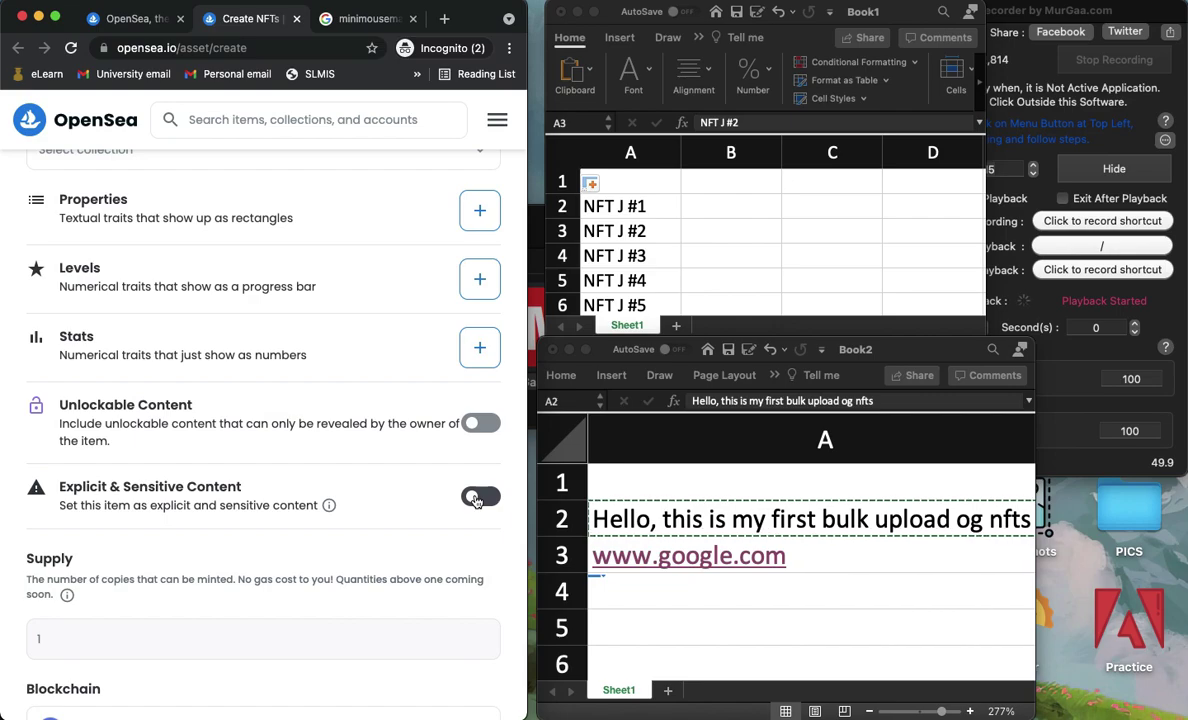
{"action": "scroll", "coordinate": [156, 410], "scroll_direction": "down", "scroll_amount": 3}
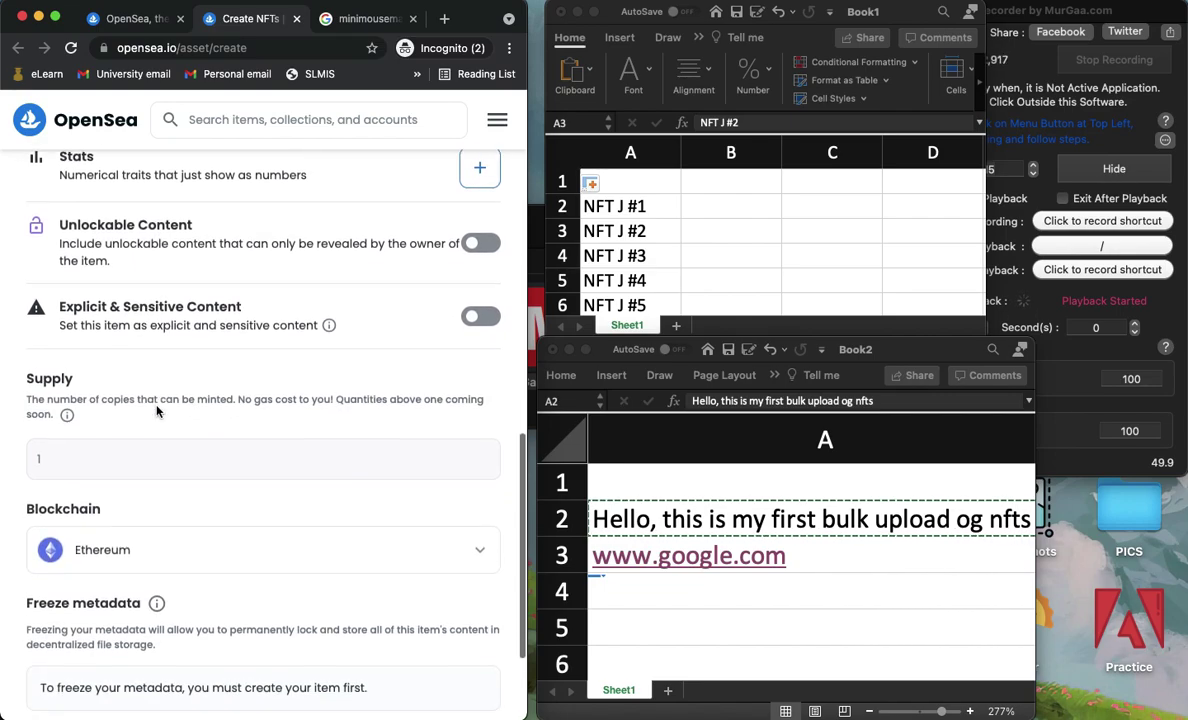
{"action": "scroll", "coordinate": [156, 410], "scroll_direction": "down", "scroll_amount": 3}
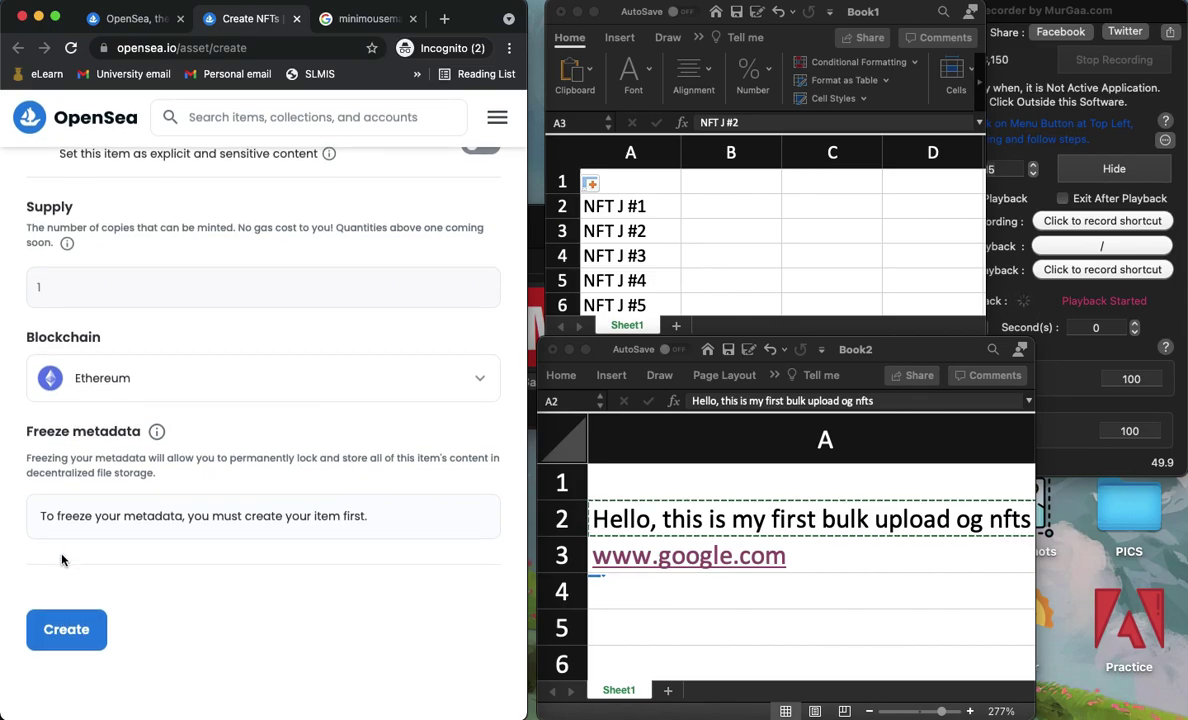
{"action": "left_click", "coordinate": [66, 636]}
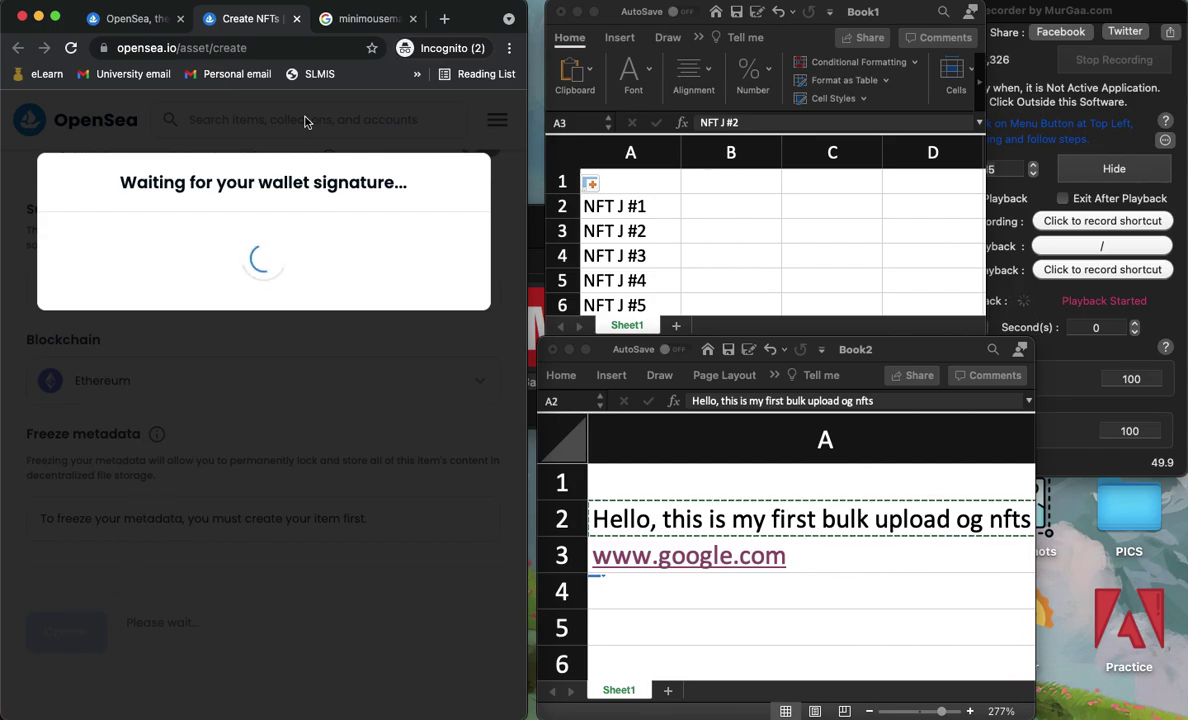
- Close the Create NFTs tab for NFT J #2, returning to the OpenSea home page
{"action": "left_click", "coordinate": [296, 19]}
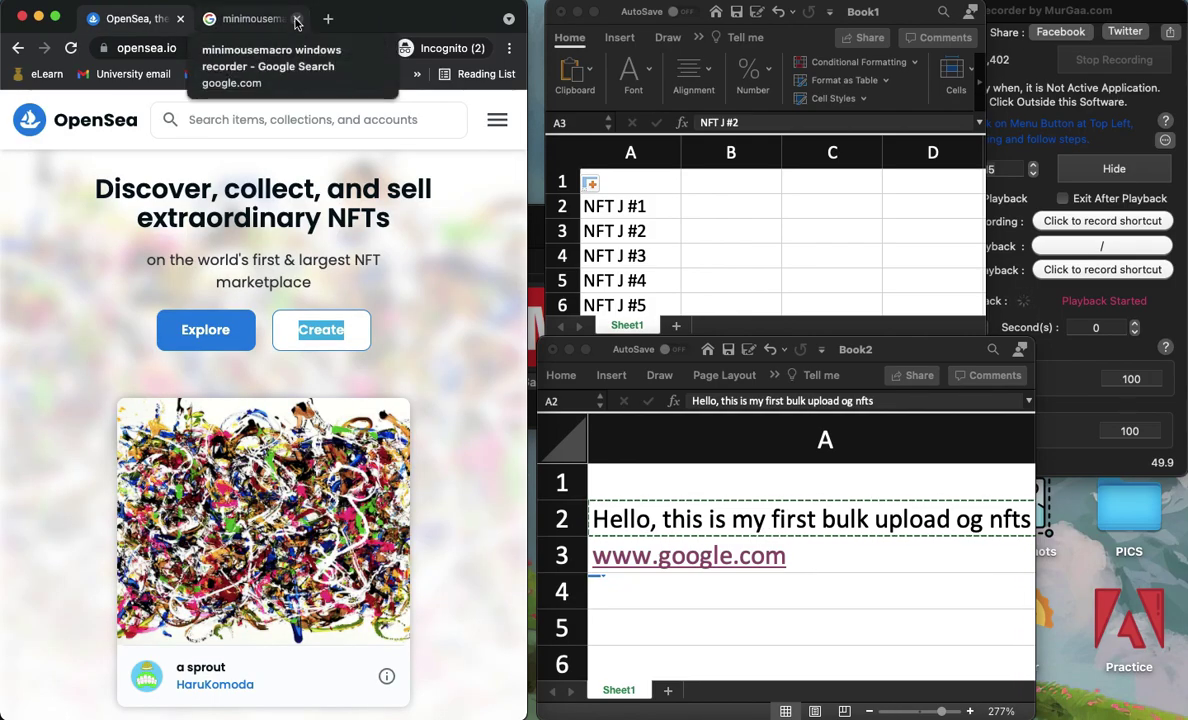